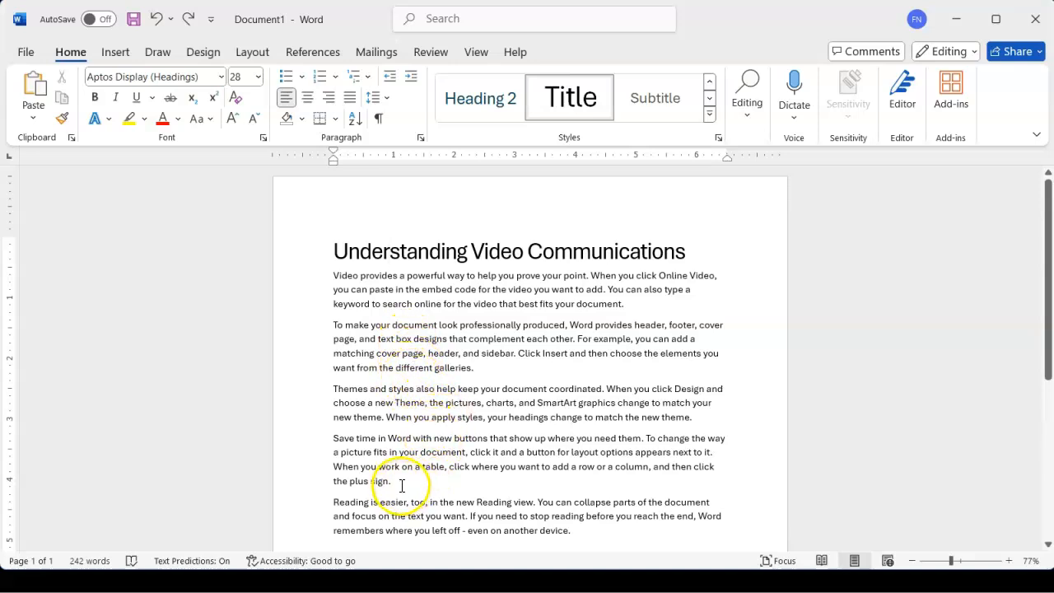
- Increase the paragraph spacing after the first body paragraph, "Video provides a powerful way", to 36 pt
left_click(425, 455)
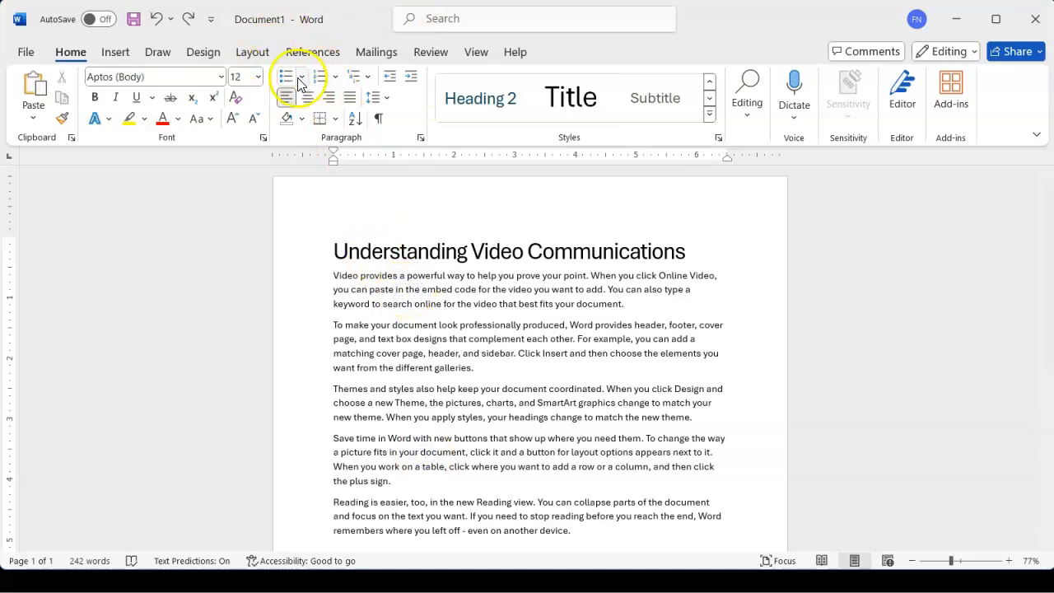
left_click(253, 52)
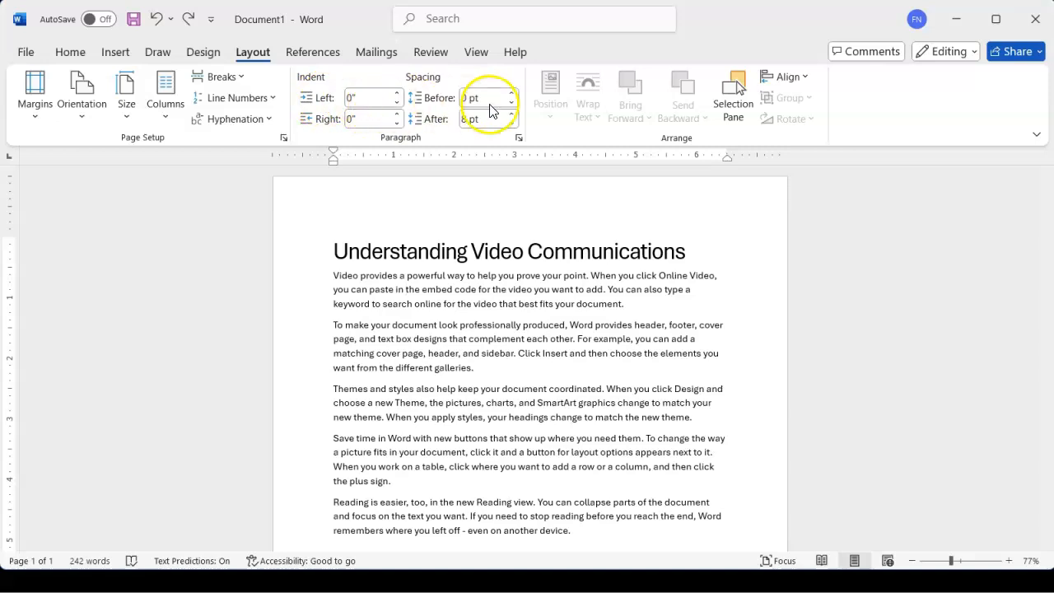
left_click(512, 115)
left_click(511, 115)
left_click(511, 115)
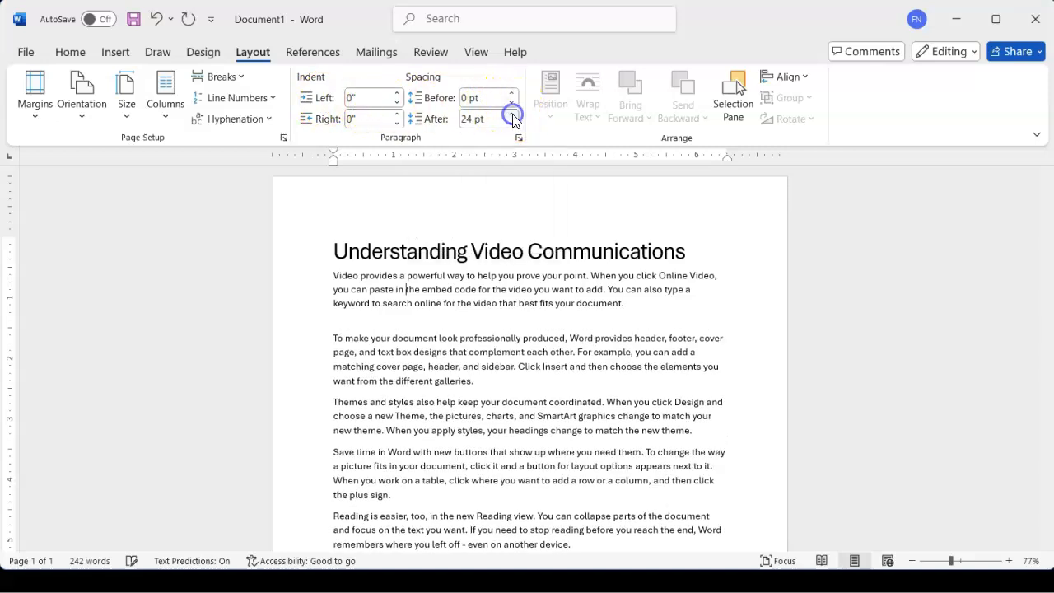
left_click(511, 114)
left_click(512, 114)
- Increase the spacing before the first body paragraph to at least 30 pt
left_click(511, 94)
left_click(511, 93)
left_click(512, 94)
left_click(511, 93)
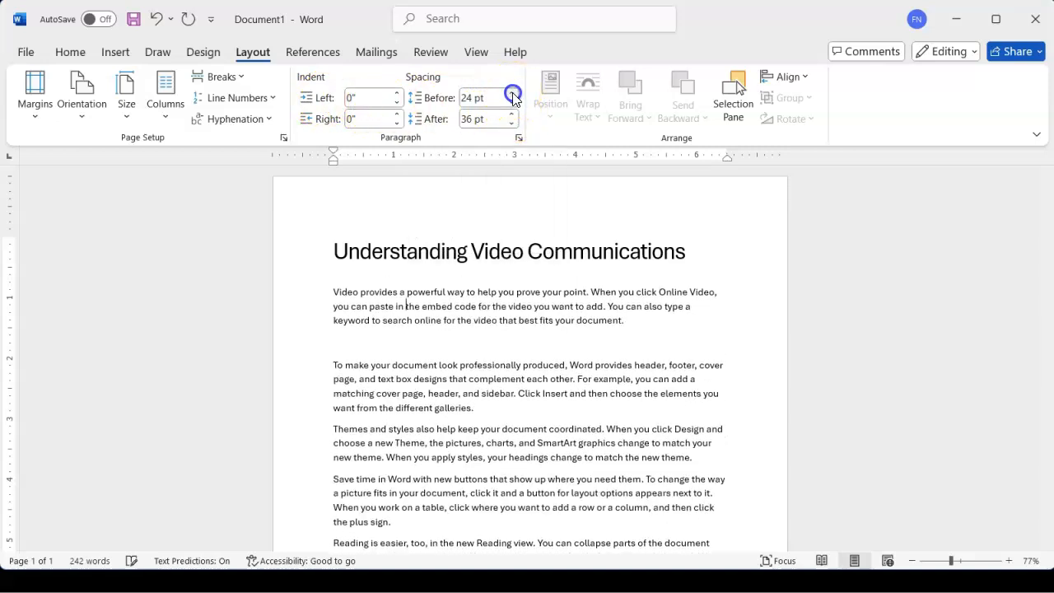
left_click(511, 94)
left_click(511, 94)
- Undo the spacing changes on the first body paragraph back to 0 pt before and 12 pt after
key("ctrl+z")
key("ctrl+z")
key("ctrl+z")
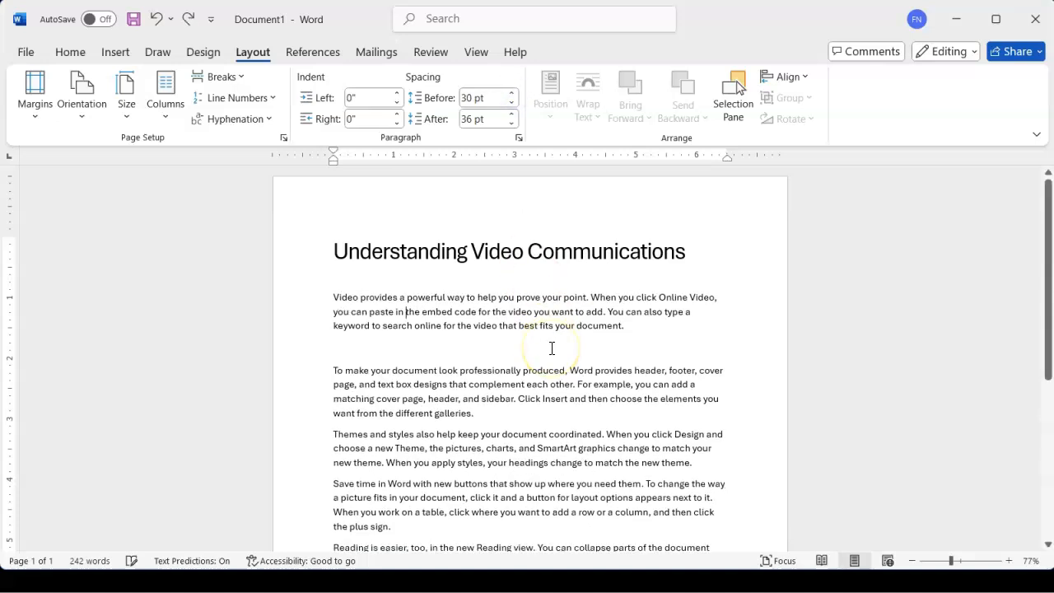
key("ctrl+z")
key("ctrl+z")
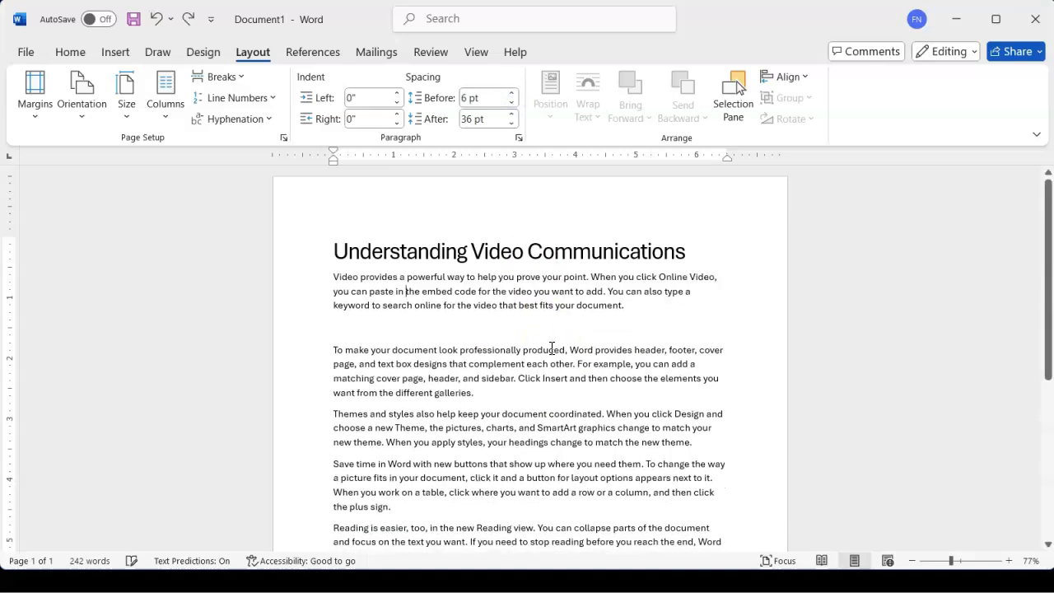
key("ctrl+z")
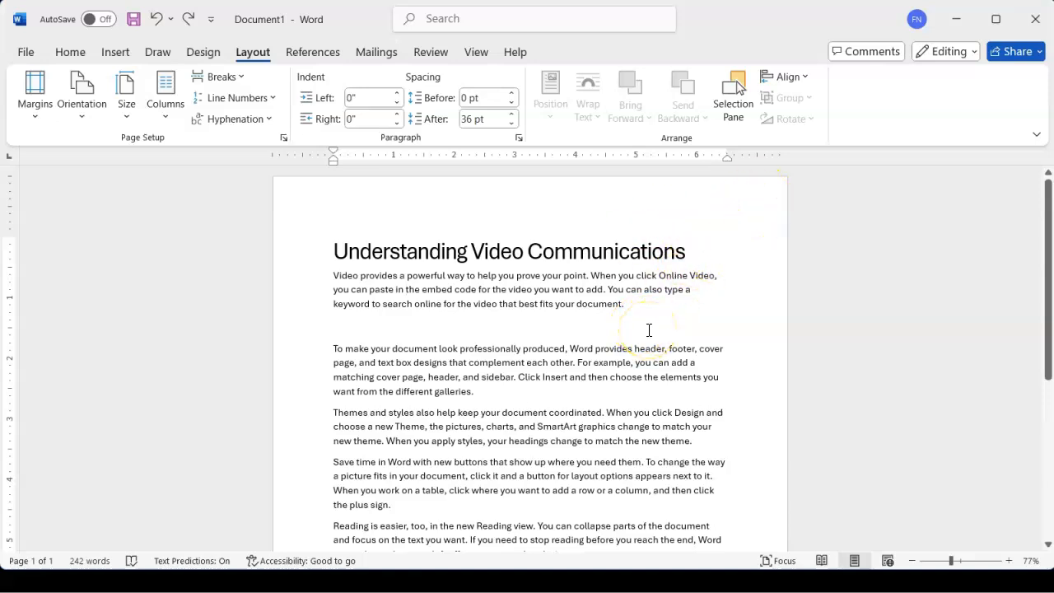
key("ctrl+z")
key("ctrl+z")
key("ctrl+z")
key("ctrl+z")
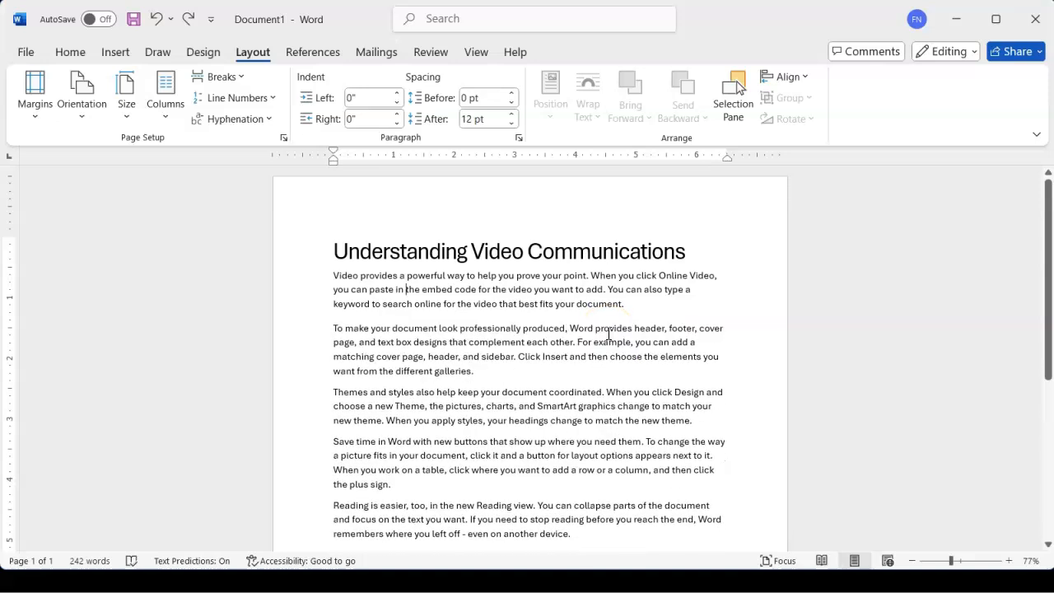
- Increase the spacing after the first body paragraph to 42 pt
left_click(608, 334)
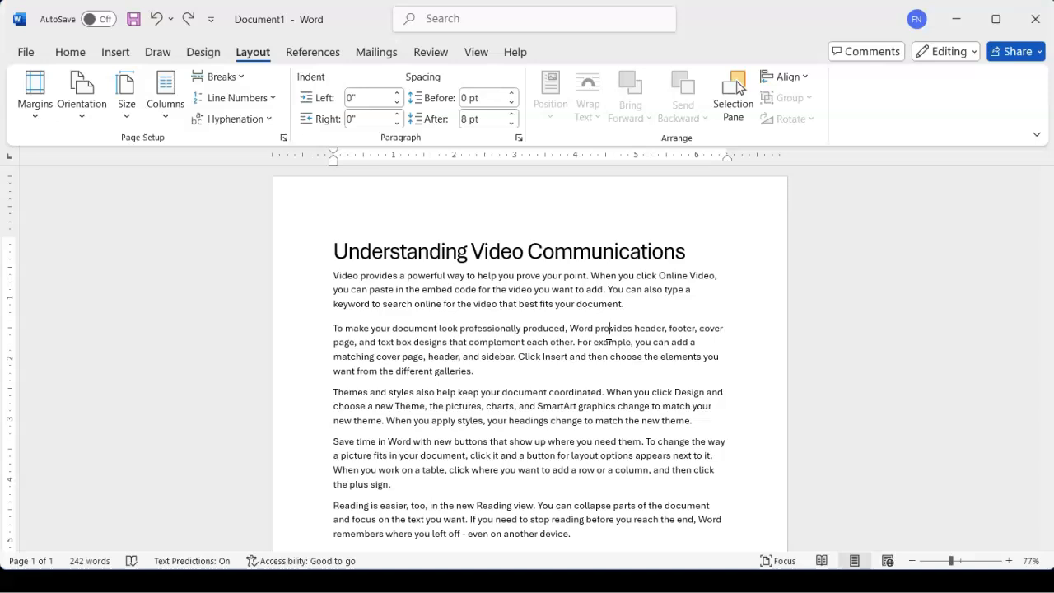
left_click(607, 289)
left_click(536, 240)
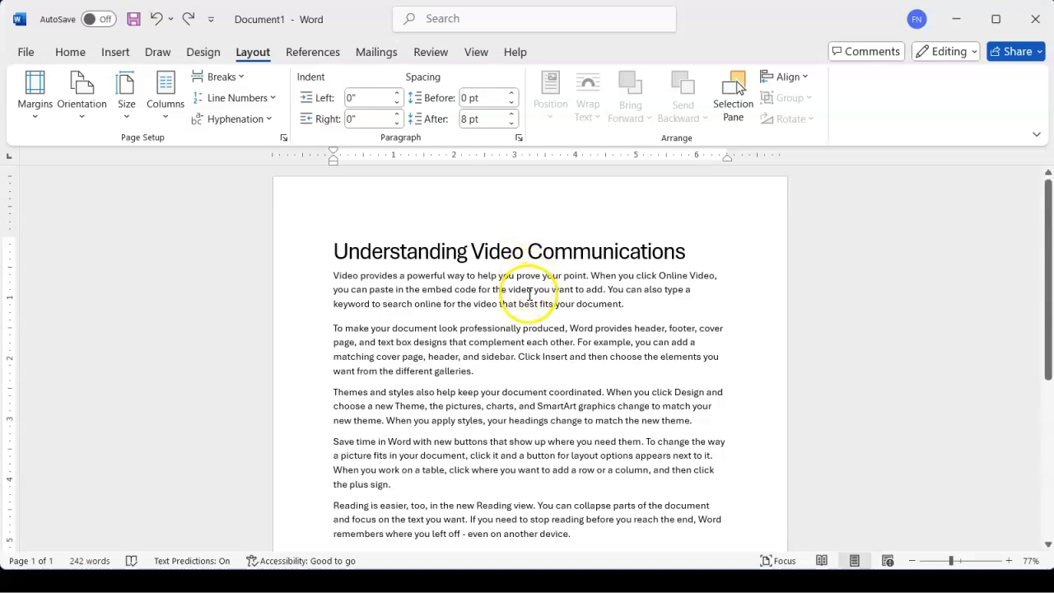
left_click(510, 116)
left_click(511, 114)
left_click(511, 115)
left_click(511, 115)
left_click(511, 115)
left_click(511, 115)
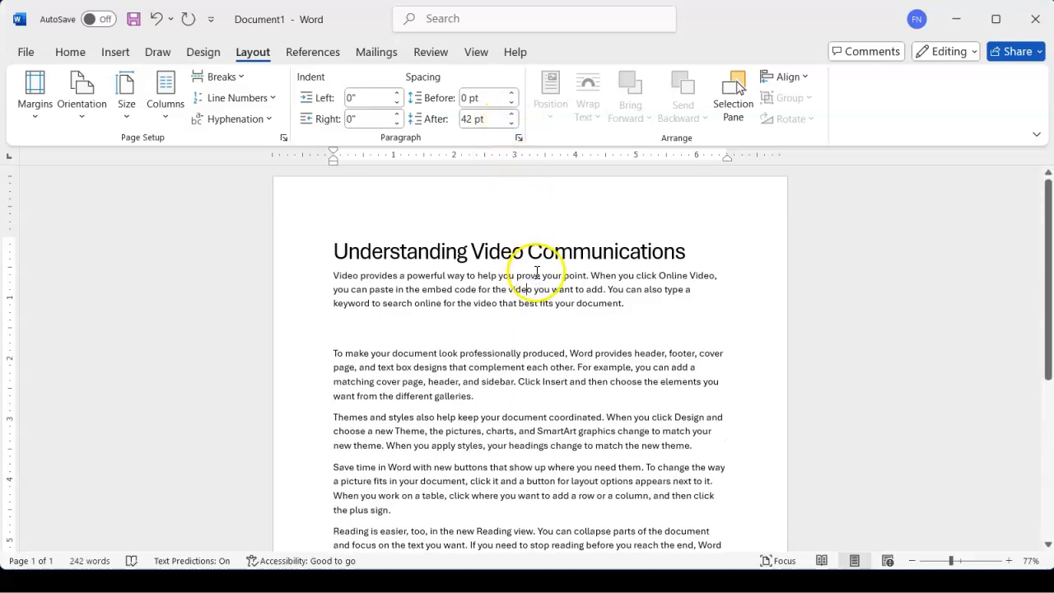
- Reduce the spacing after the first body paragraph to 6 pt
left_click(512, 123)
left_click(512, 124)
left_click(512, 124)
left_click(512, 123)
left_click(512, 124)
left_click(512, 124)
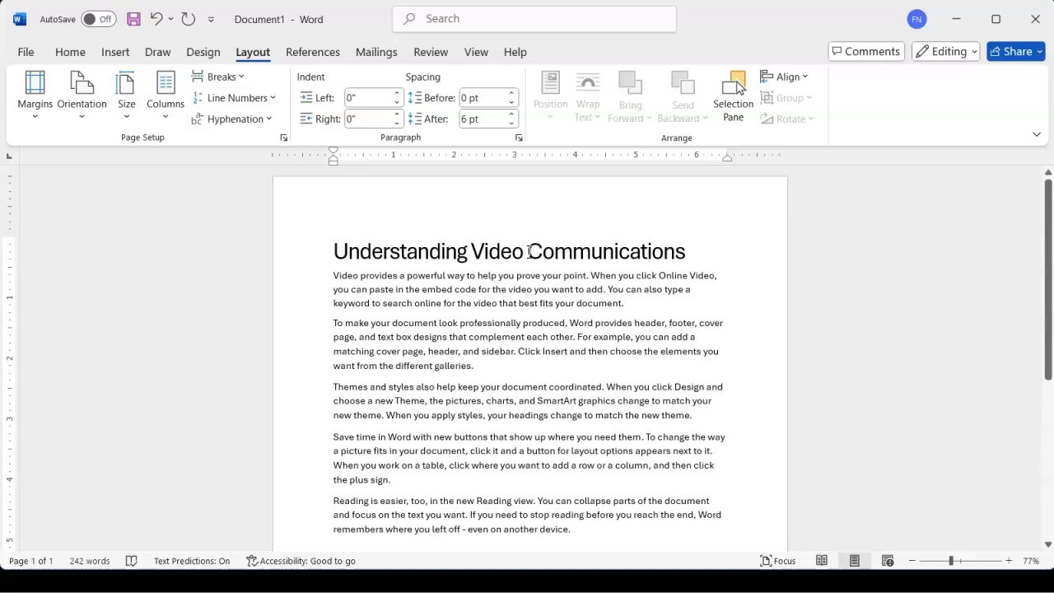
- Show the paragraph marks and other hidden formatting symbols, and magnify the document to 276%
left_click(72, 53)
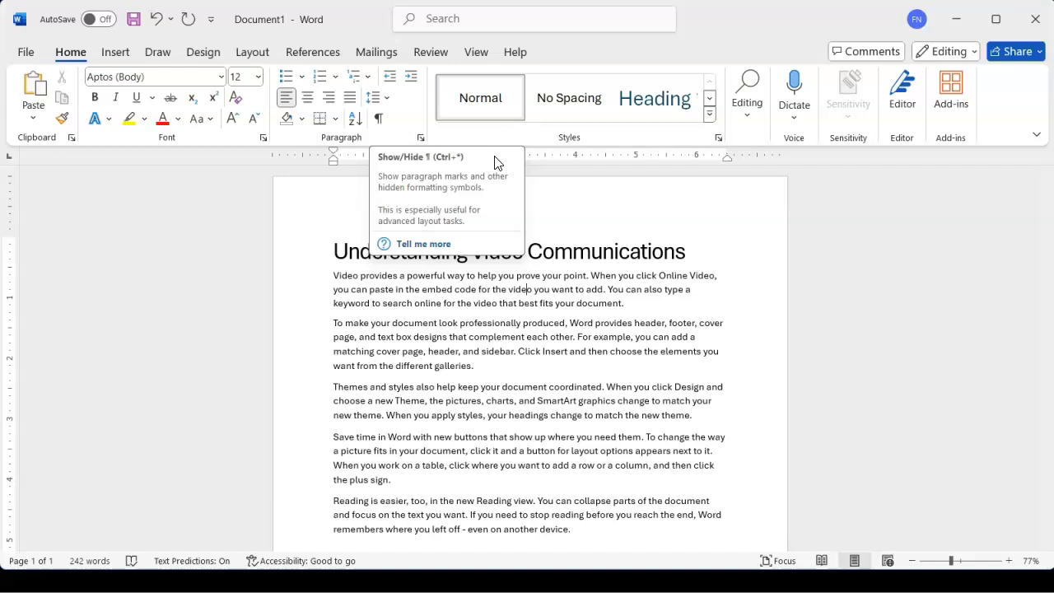
left_click(381, 127)
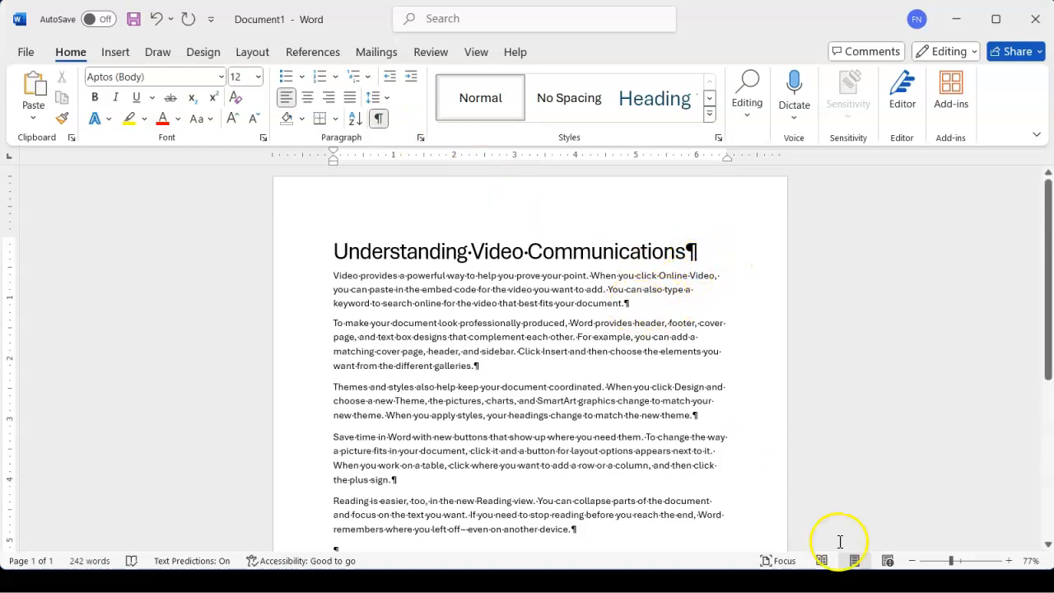
left_click(979, 561)
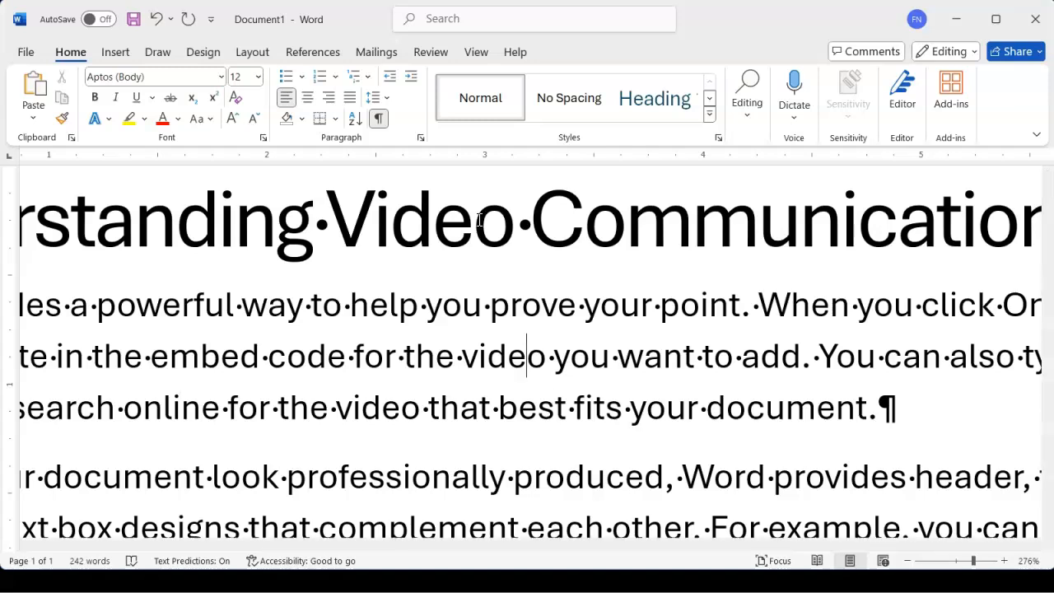
- Hide the formatting marks, show them once more for comparison, and hide them again
left_click(379, 120)
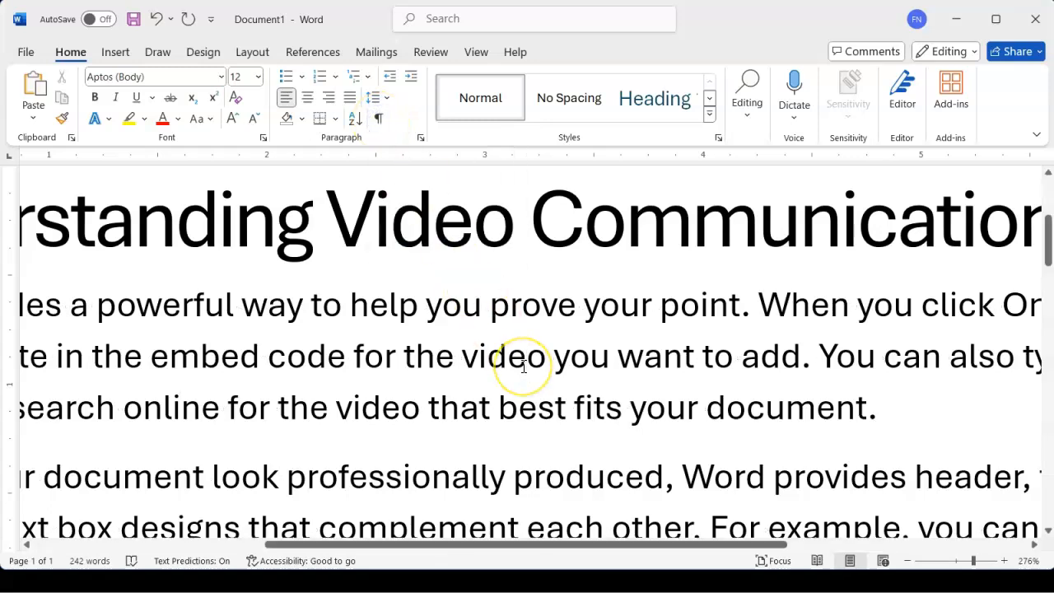
scroll(524, 367, "down", 1)
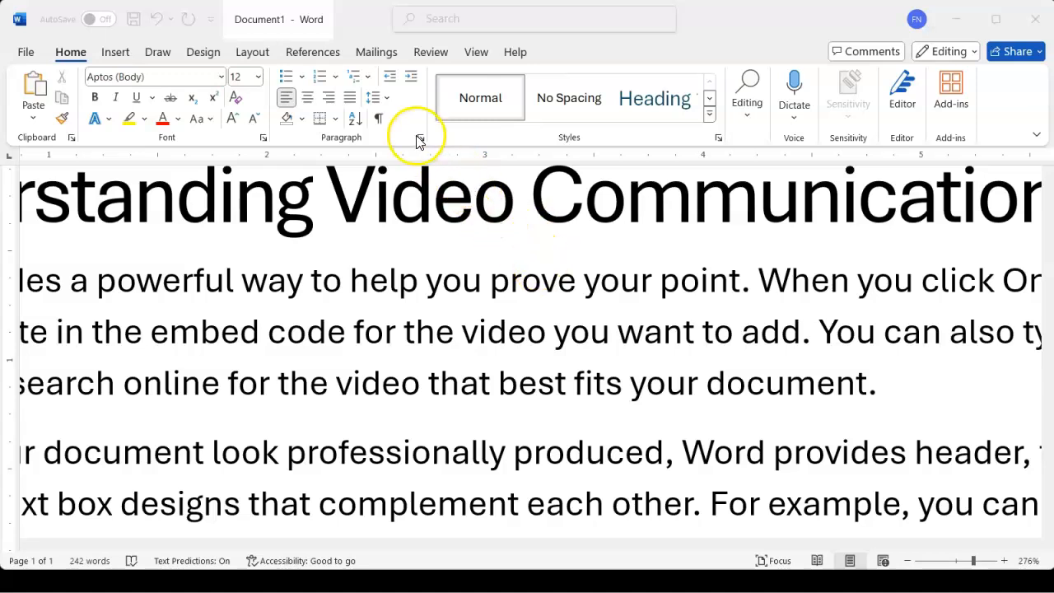
left_click(379, 119)
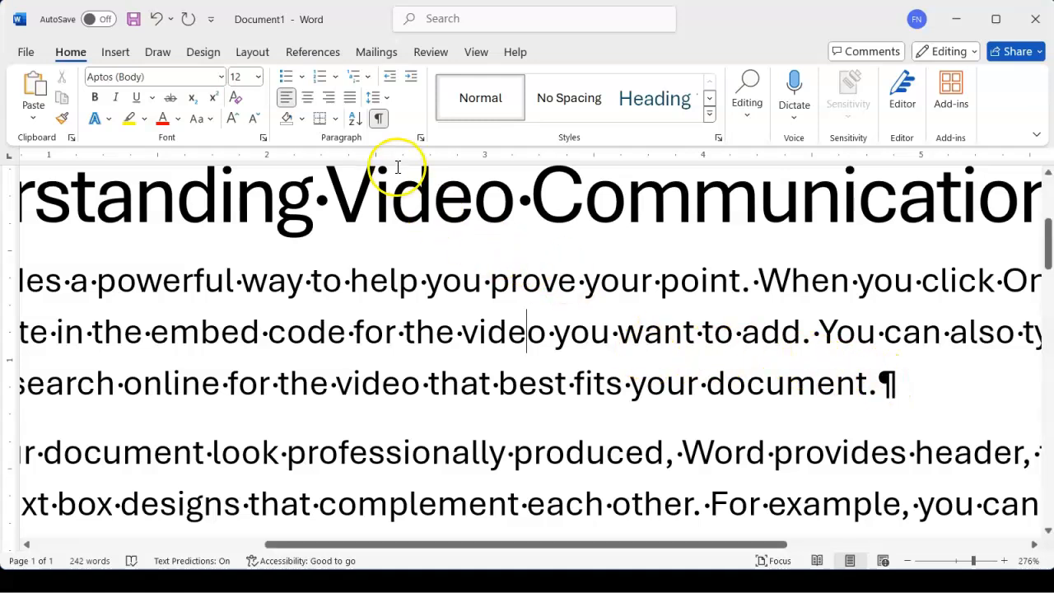
left_click(379, 121)
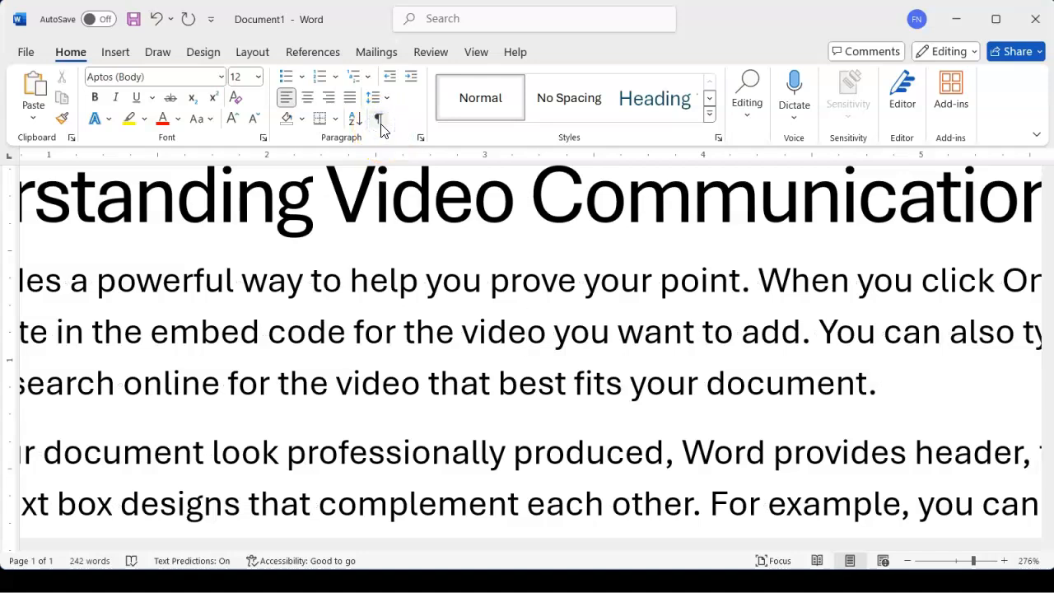
left_click(253, 52)
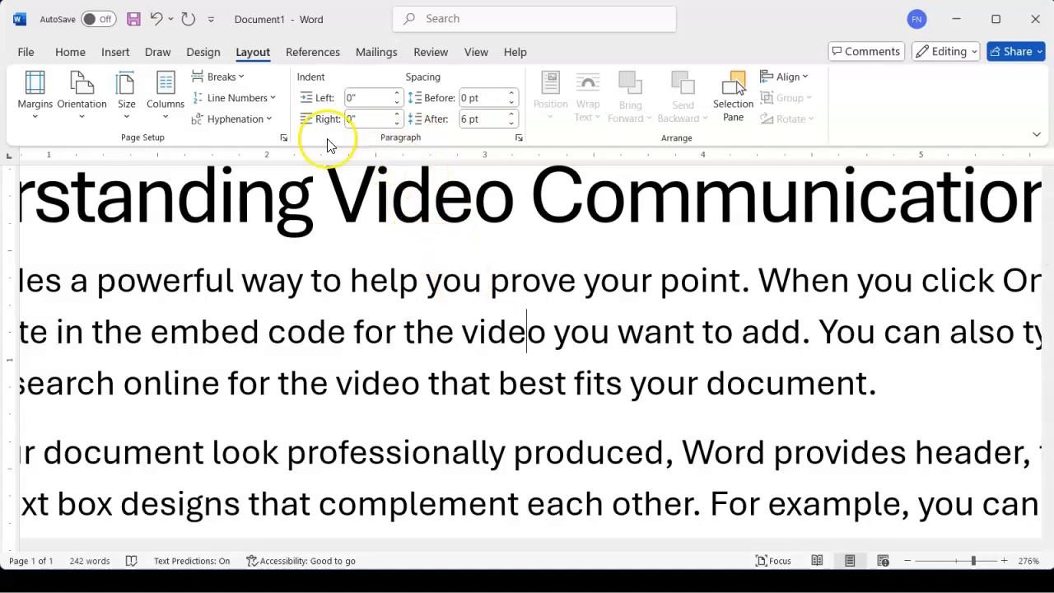
left_click(72, 54)
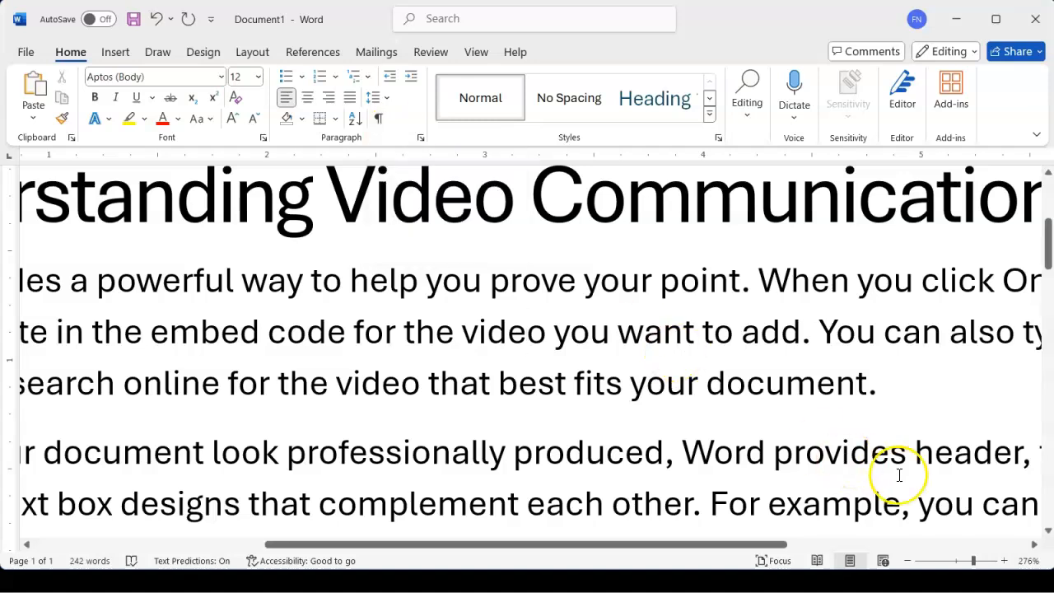
- Set the document zoom to 132% and turn on the display of paragraph marks and hidden formatting symbols
left_click(951, 560)
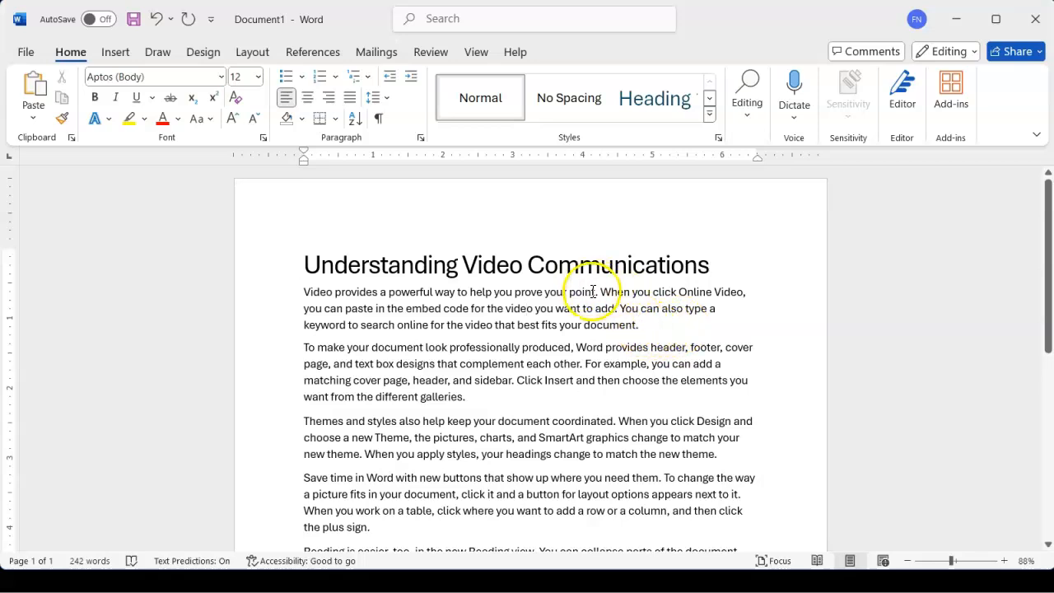
scroll(653, 329, "up", 1)
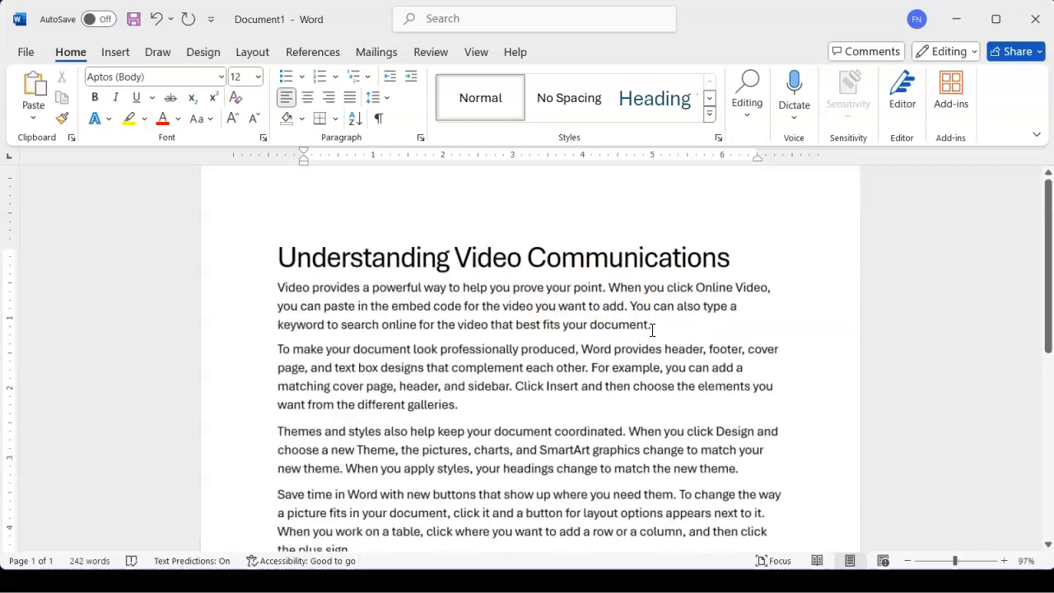
scroll(652, 329, "up", 3)
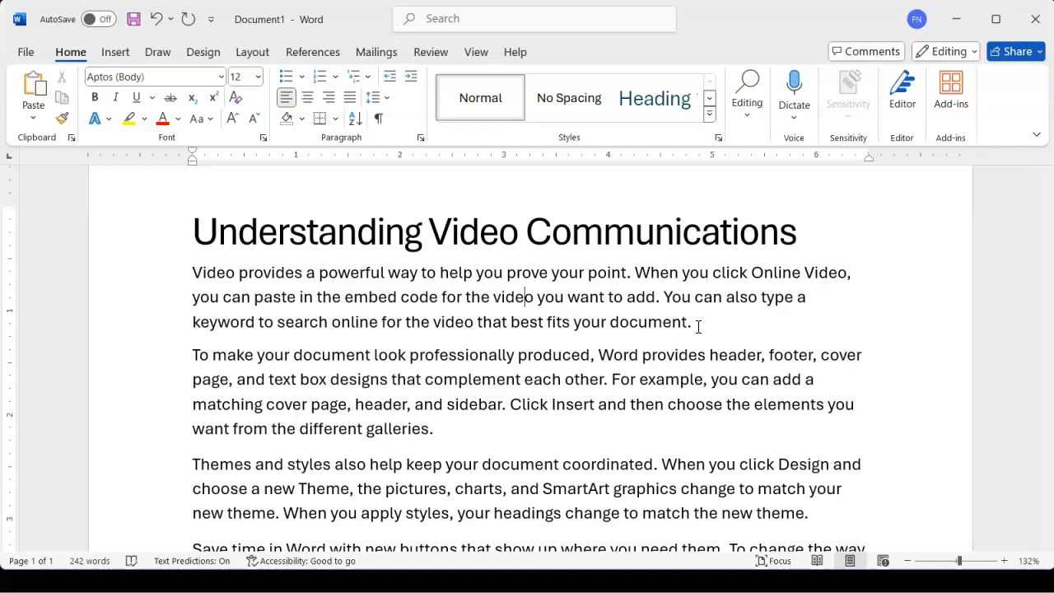
left_click(378, 117)
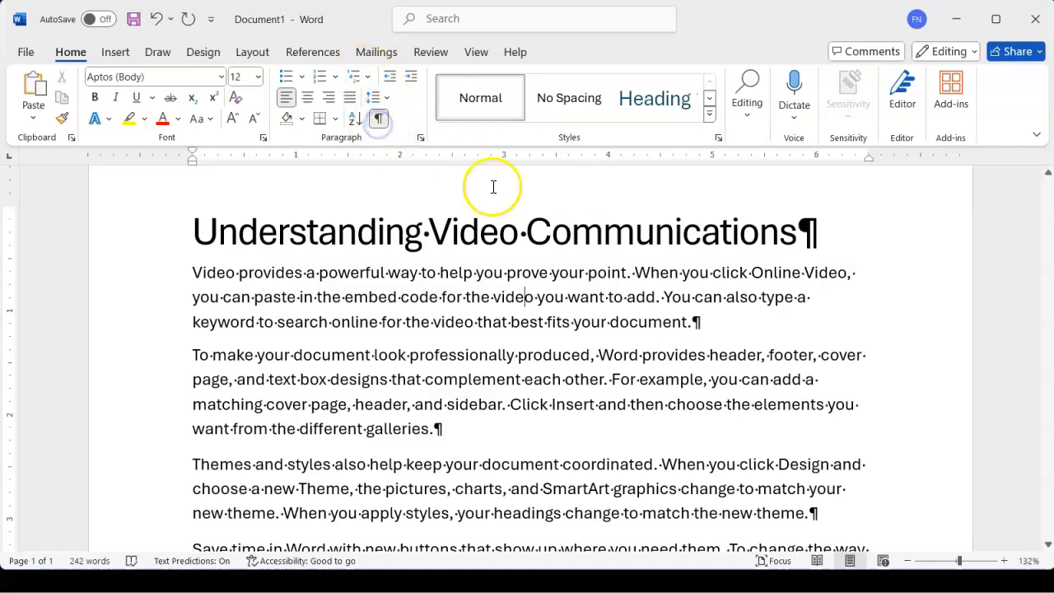
- Delete the paragraph mark ending the first body paragraph, and restore the paragraph break before "To make your document"
left_click(696, 321)
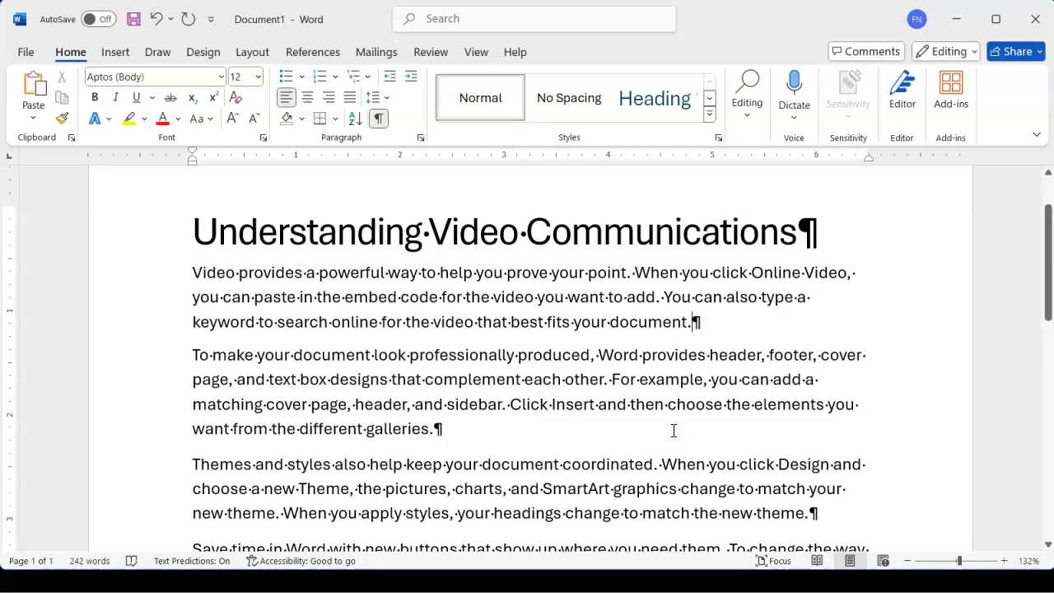
key("Delete")
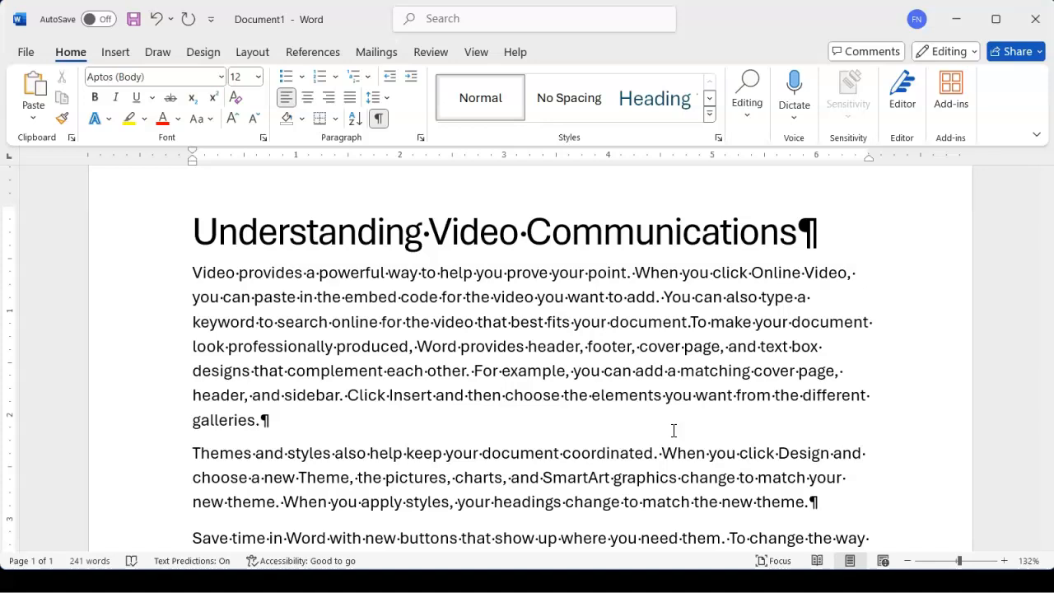
key("Return")
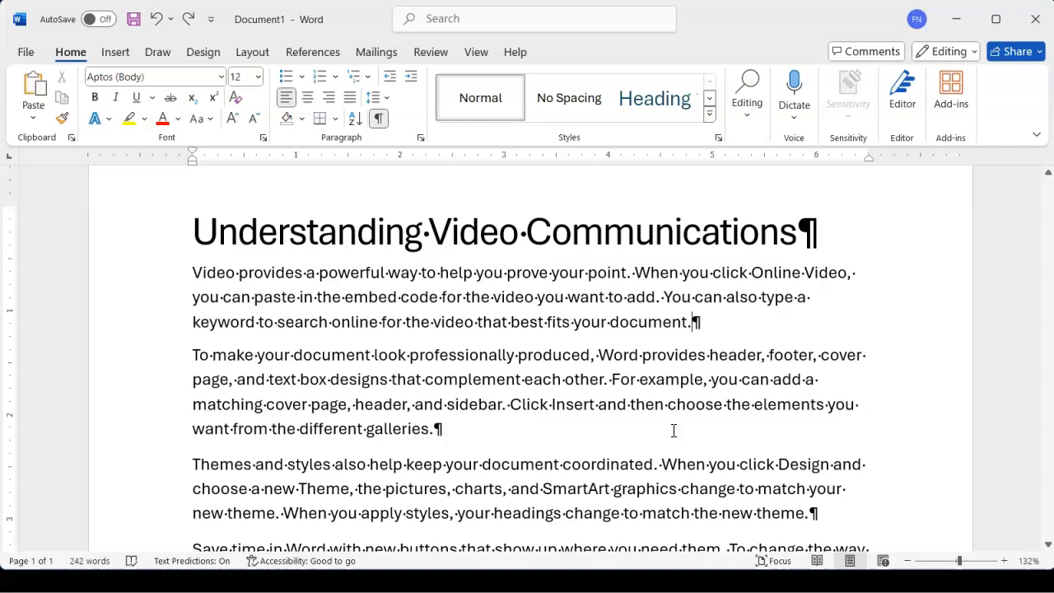
left_click(684, 430)
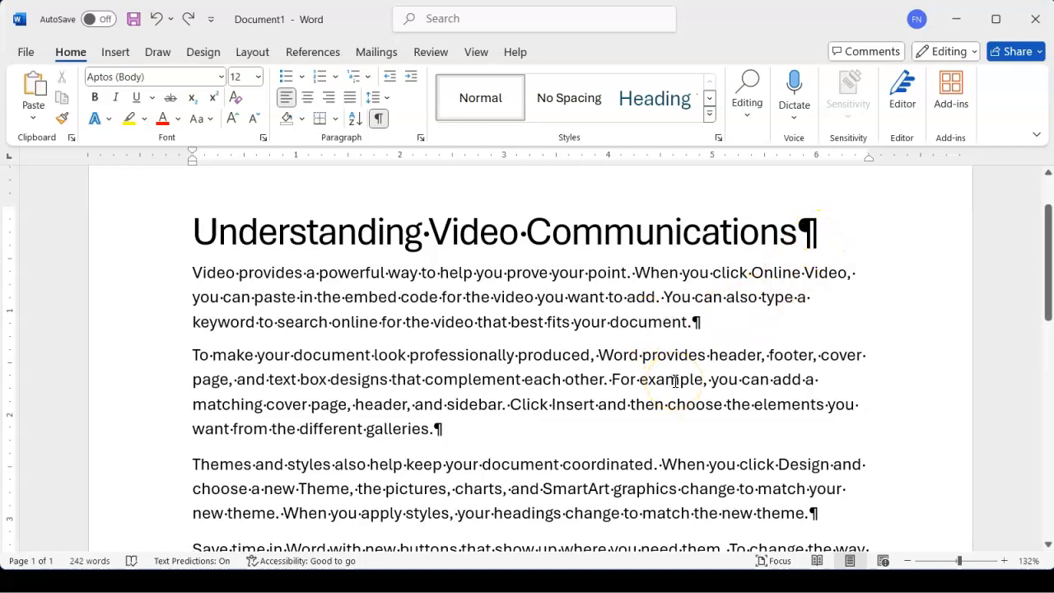
key("ctrl+p")
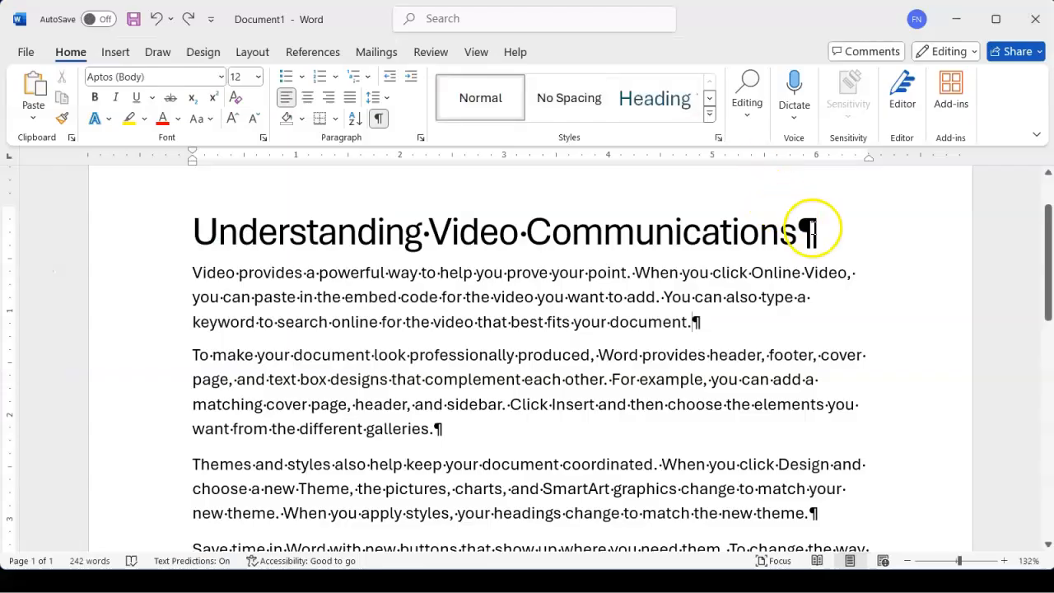
left_click(805, 225)
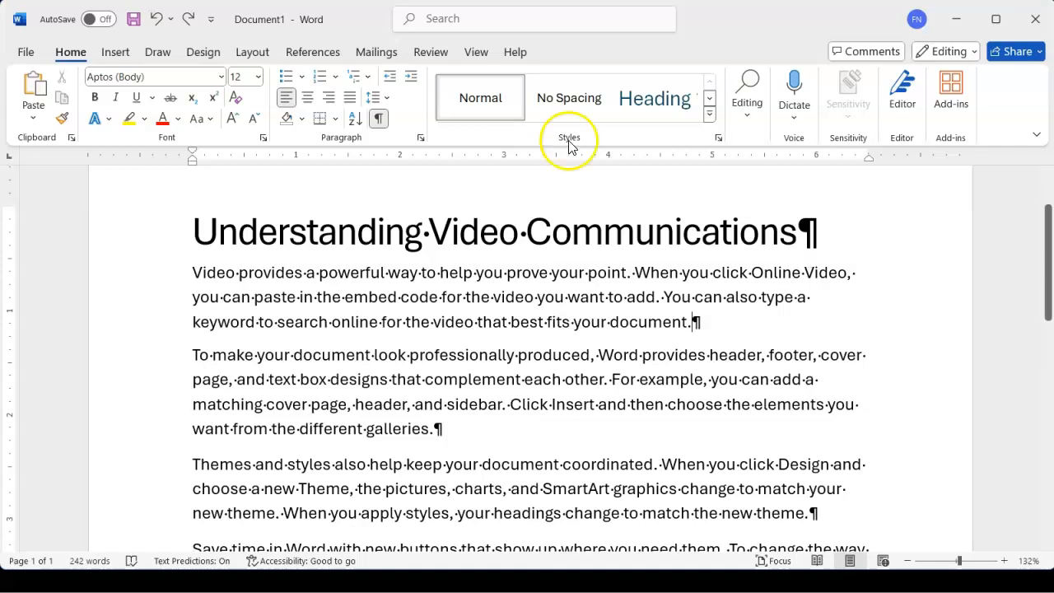
left_click(365, 230)
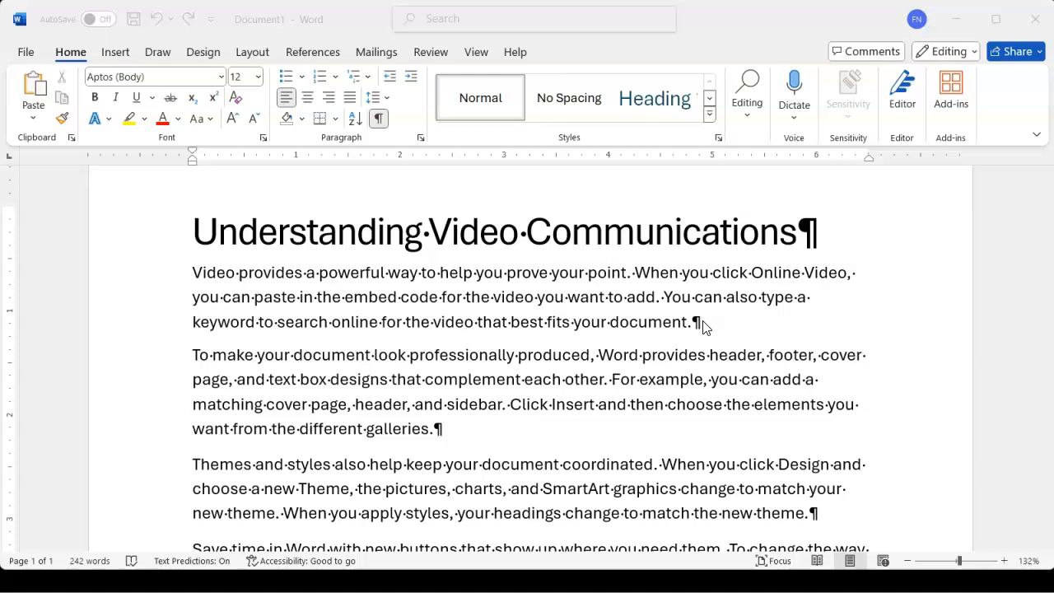
left_click(626, 271)
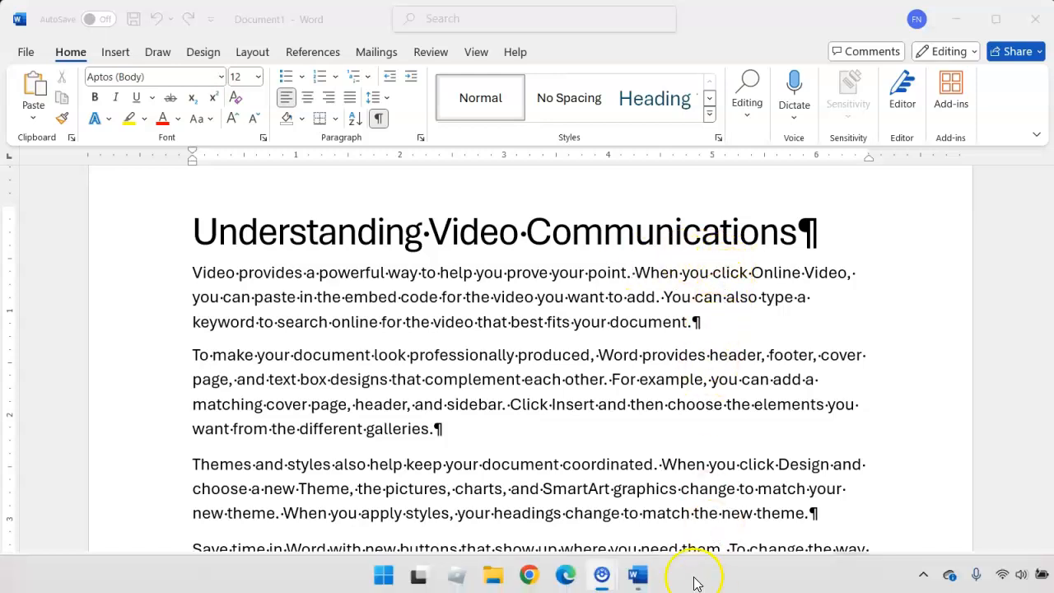
- Switch to the other Word document describing formatting marks and examine its Tab, Spacebar, Soft Return and Page Break symbols
mouse_move(638, 574)
left_click(693, 528)
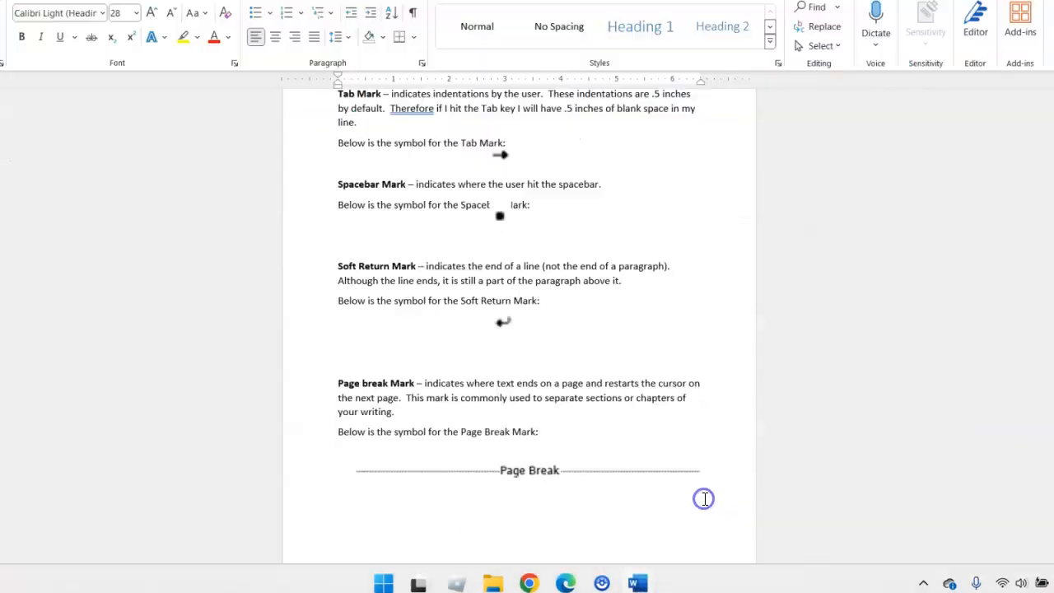
scroll(504, 329, "up", 1)
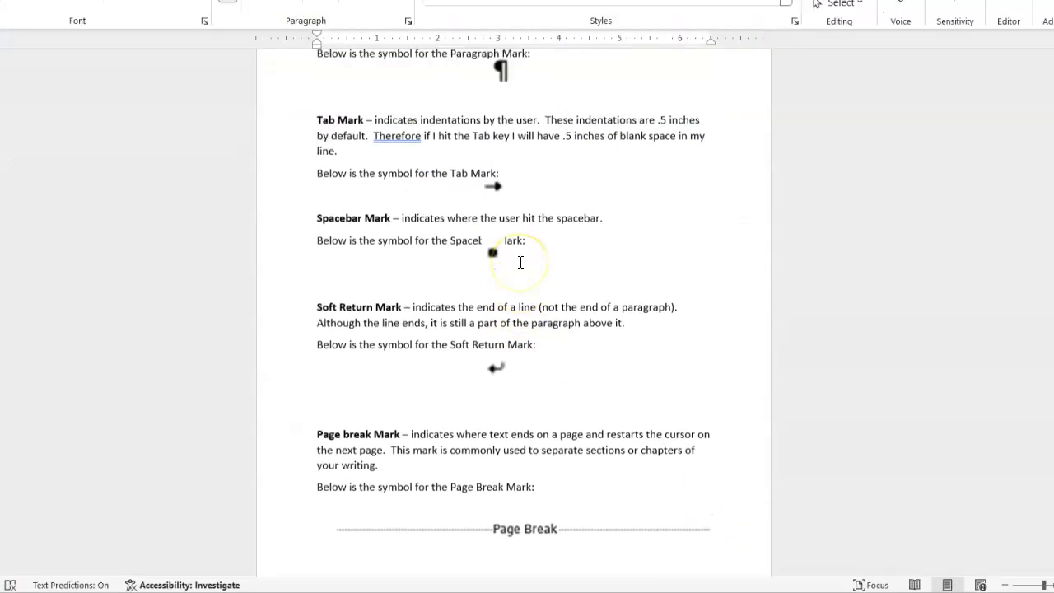
- Examine the Paragraph Mark description and symbol at the start of the Non-Printing Characters Symbols document
scroll(520, 262, "up", 5)
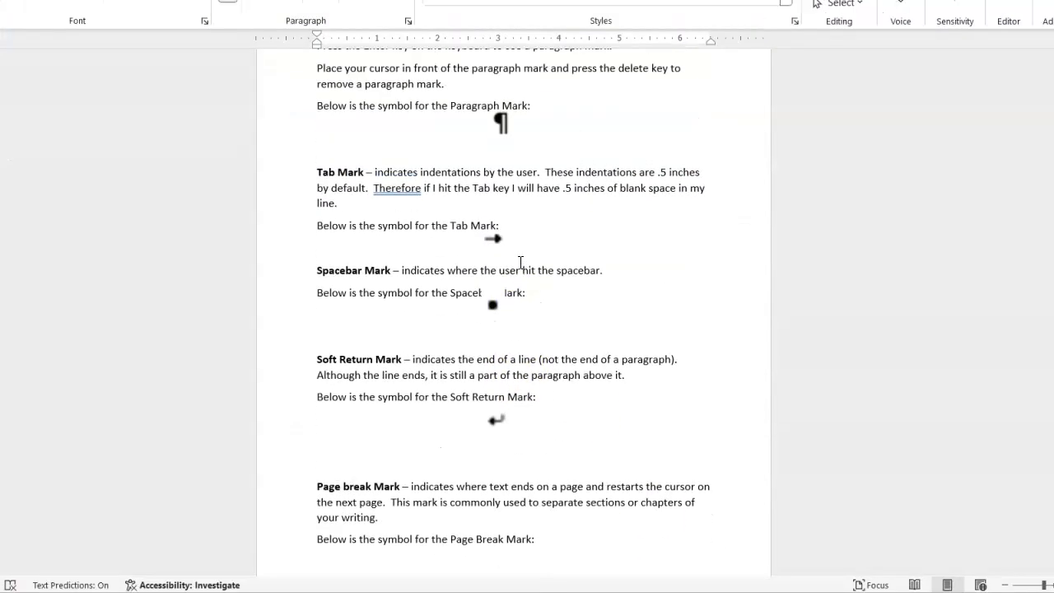
scroll(520, 263, "up", 1)
scroll(520, 263, "down", 2)
scroll(520, 263, "down", 1)
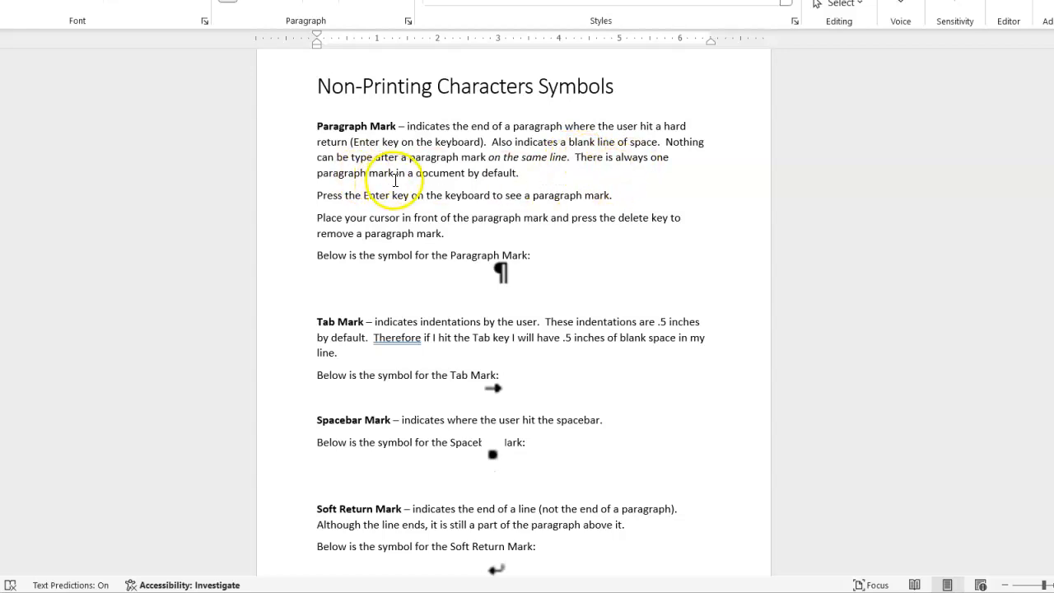
left_click(577, 157)
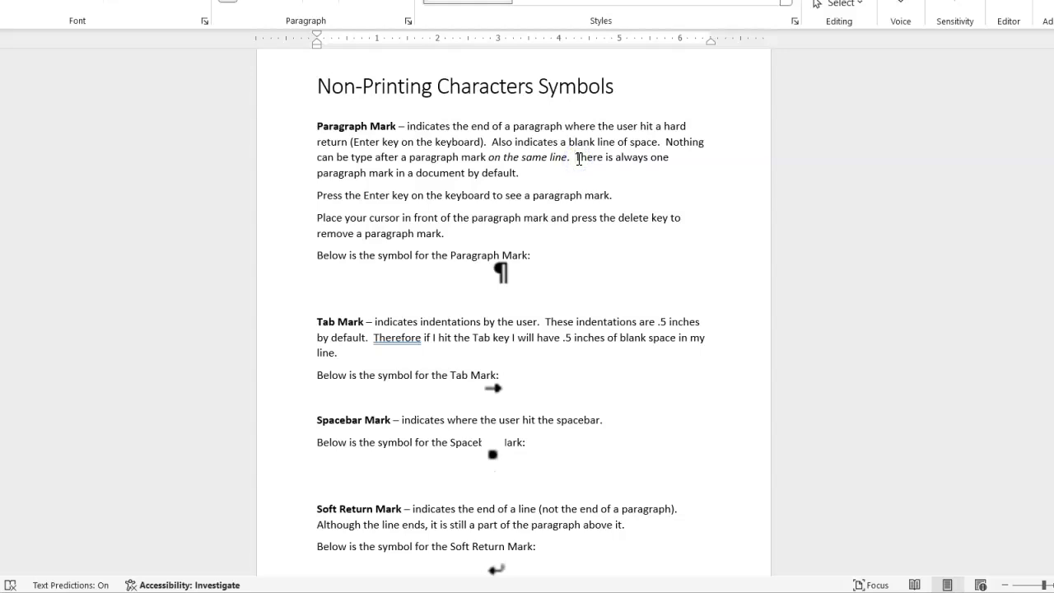
key("ctrl+shift+Down")
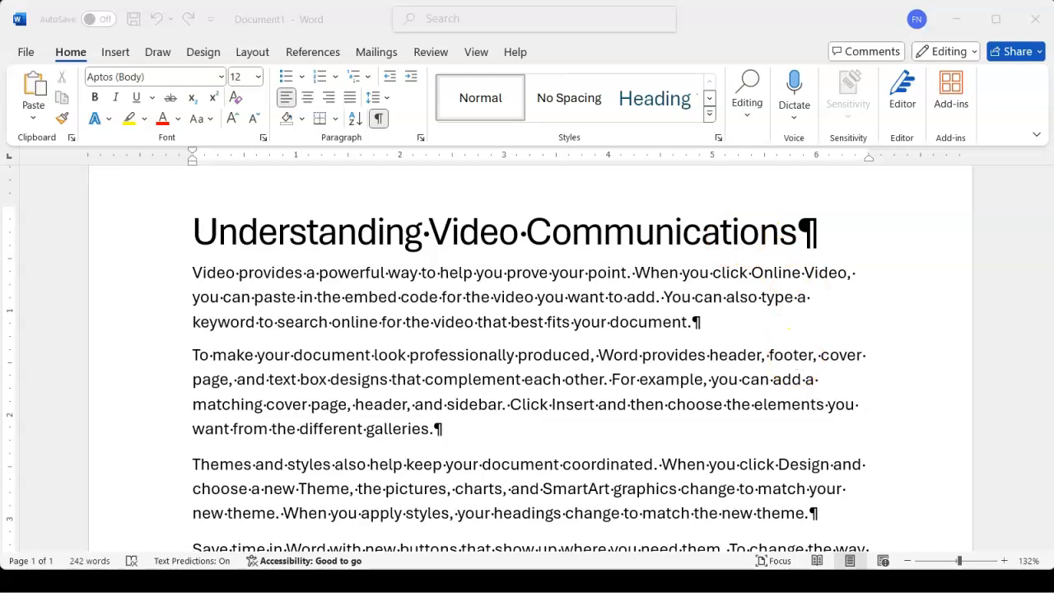
- Switch back to Document1 and examine the paragraph marks from the title down to the empty last paragraph
mouse_move(637, 579)
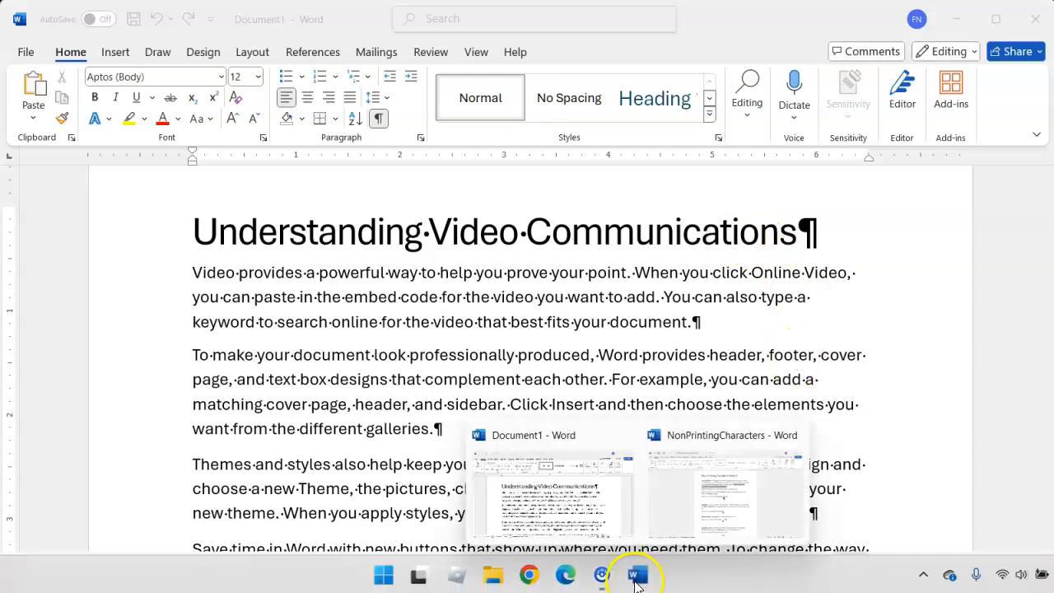
left_click(650, 539)
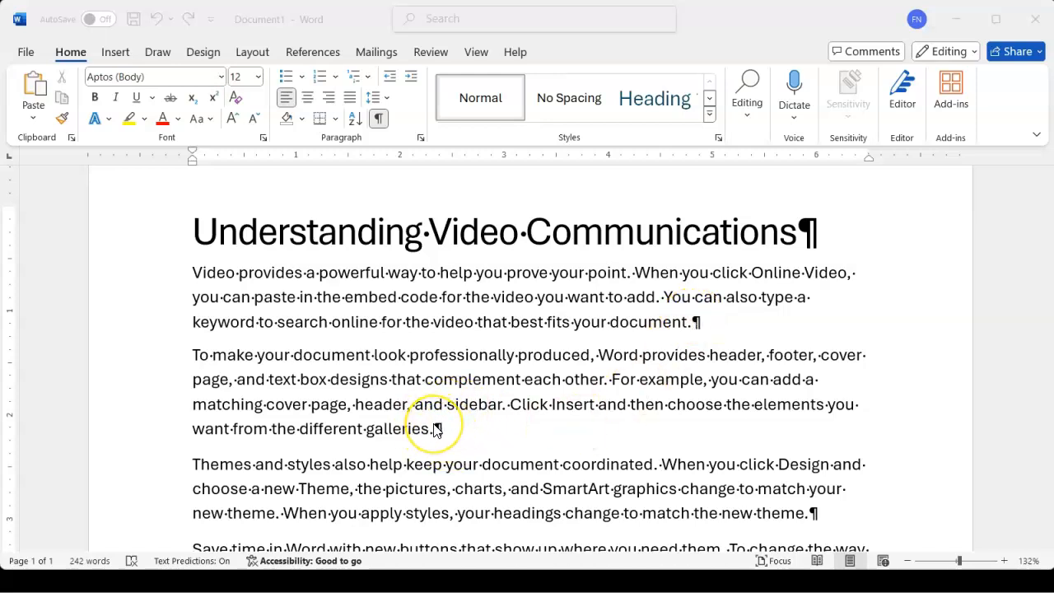
scroll(434, 429, "down", 3)
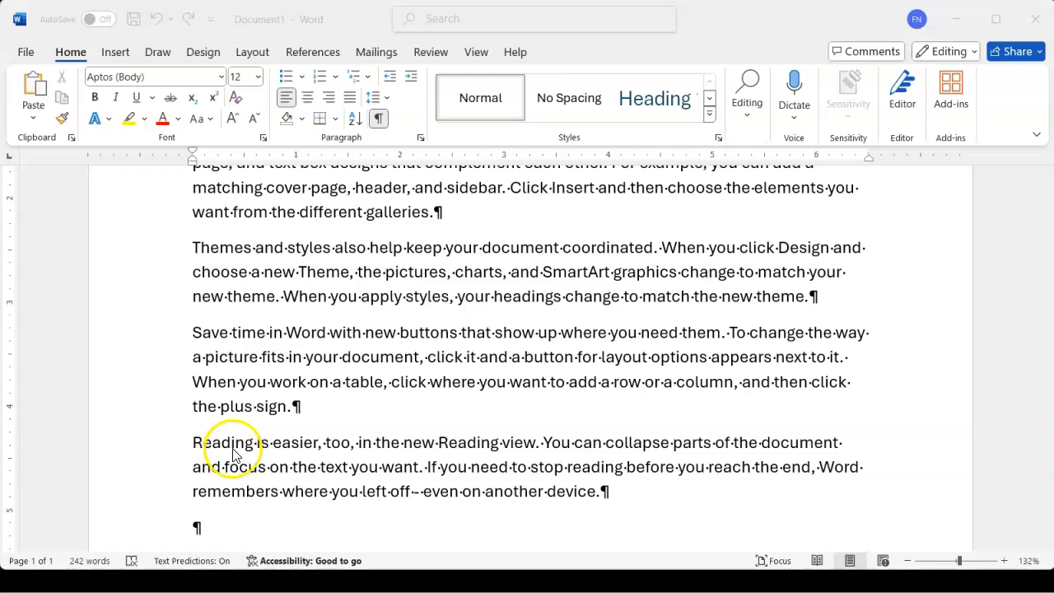
scroll(295, 359, "up", 1)
scroll(294, 359, "up", 3)
scroll(295, 359, "down", 5)
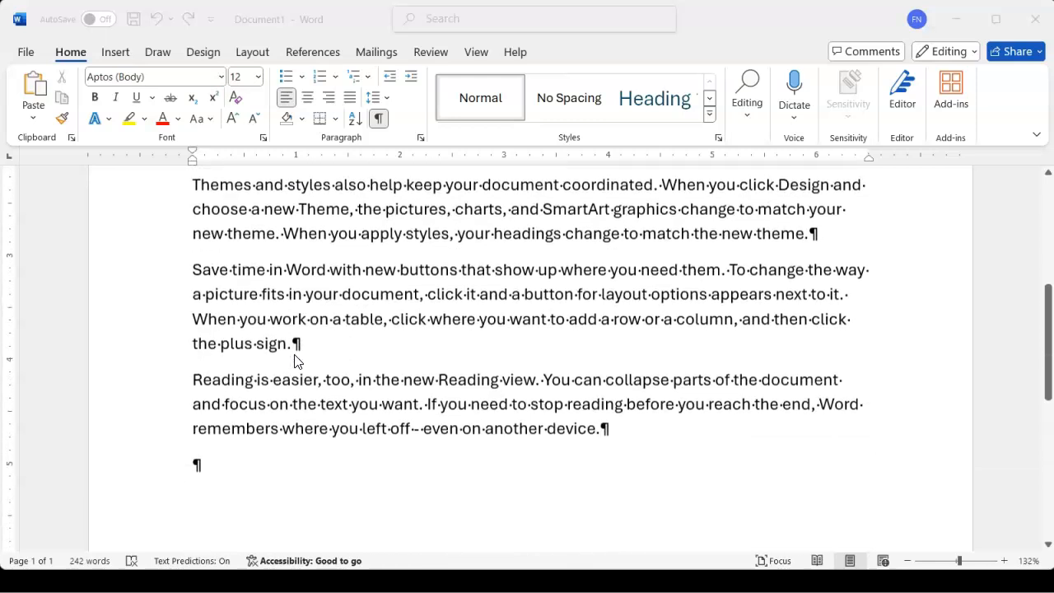
scroll(295, 359, "down", 1)
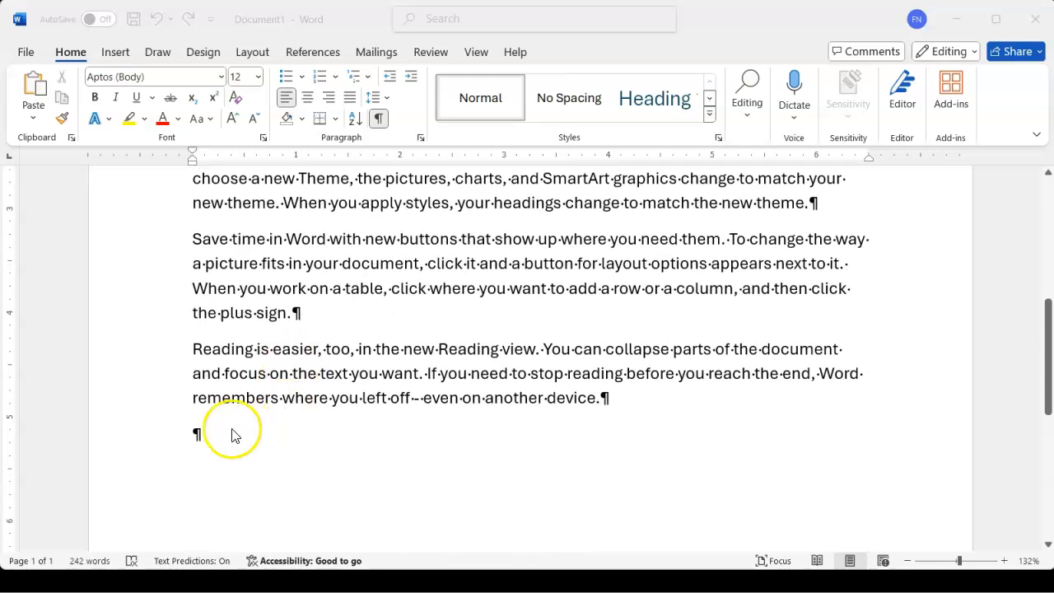
scroll(551, 383, "down", 2)
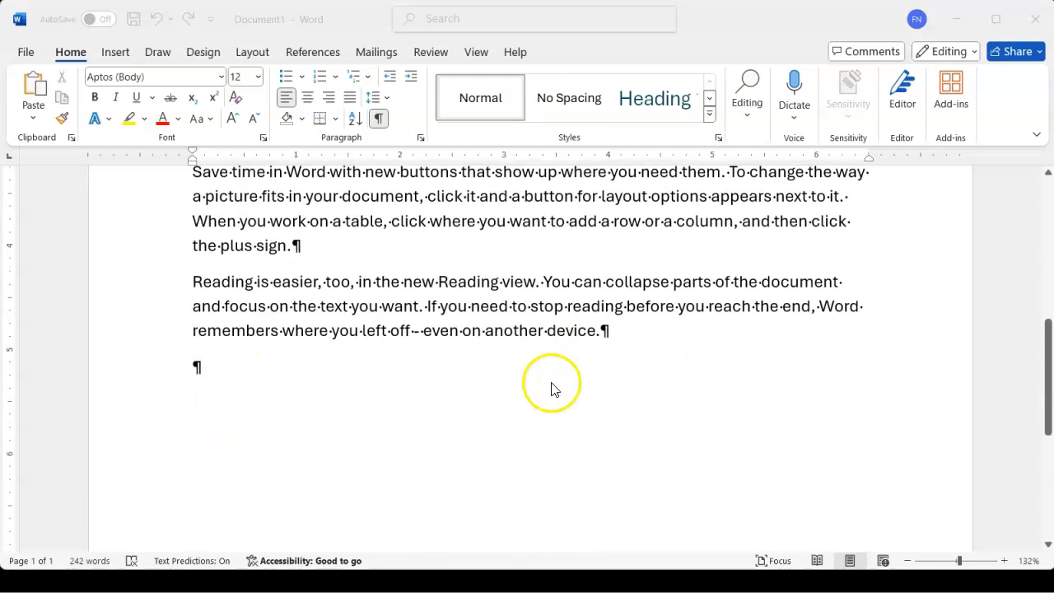
- Enter the sentence "Today is beautiful!" in the empty paragraph at the end of the document
left_click(201, 373)
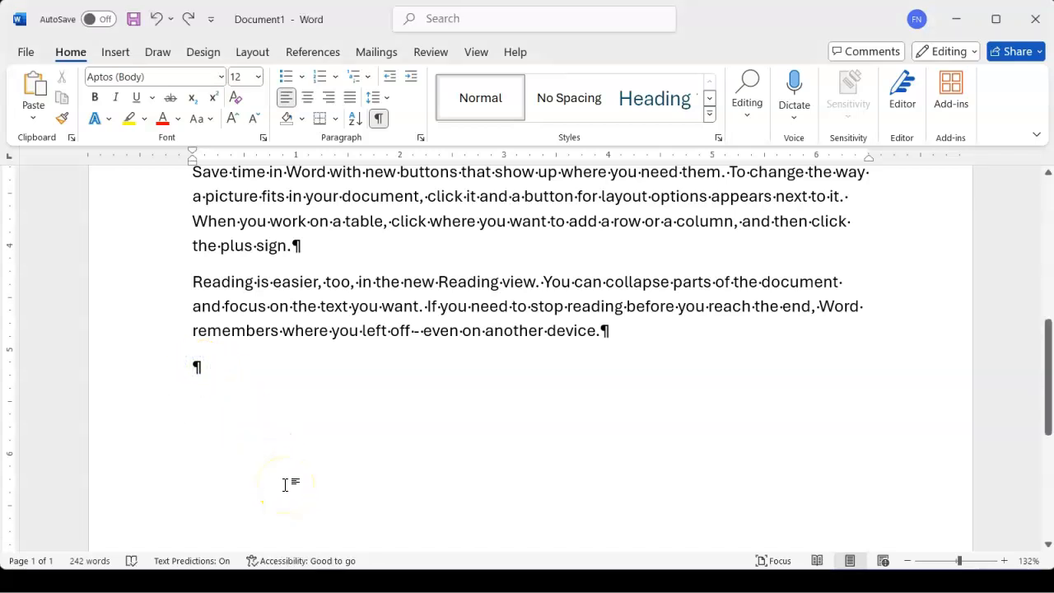
type("Today is bu")
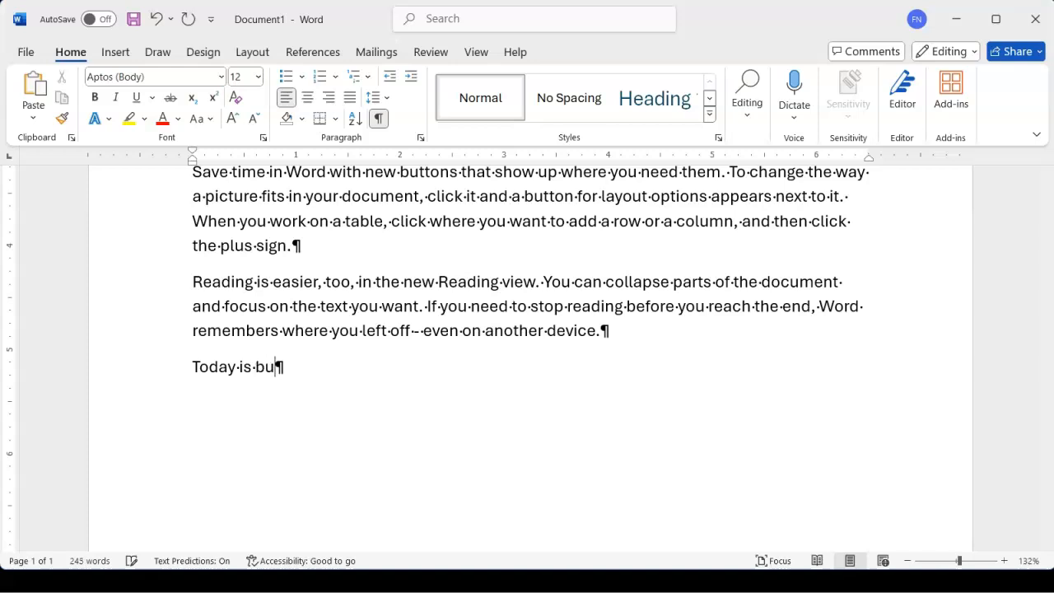
key("BackSpace")
type("eautiful!")
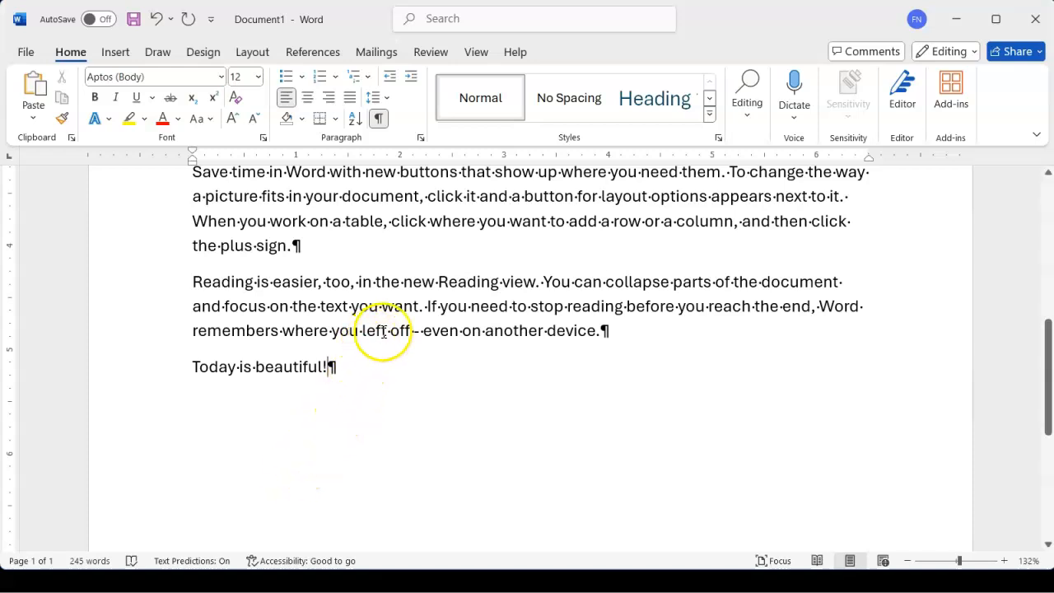
- Hide the formatting marks around the "Today is beautiful!" line and show them again for comparison
left_click(411, 311)
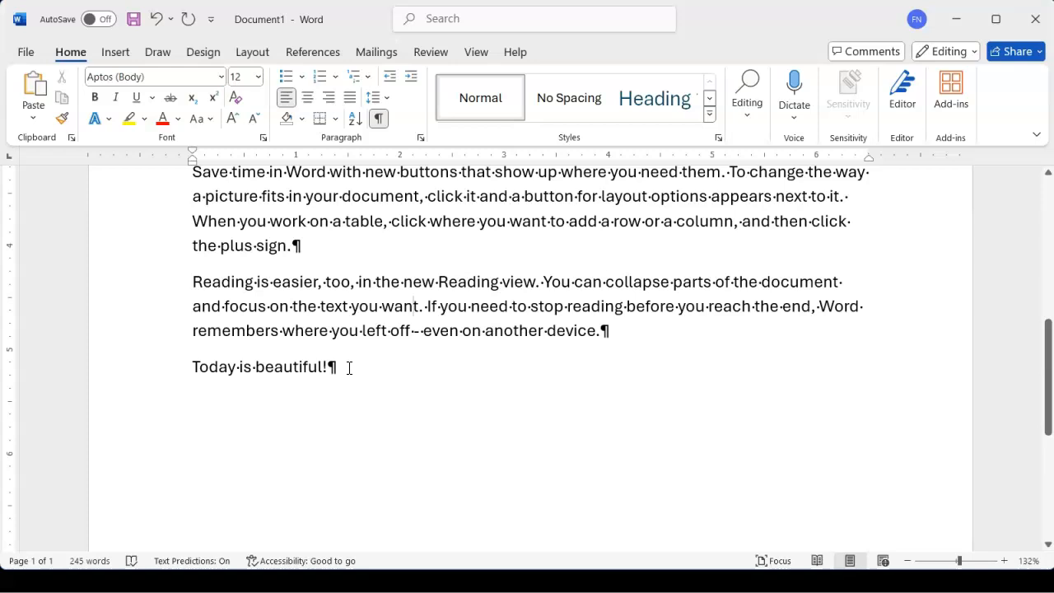
left_click(415, 306)
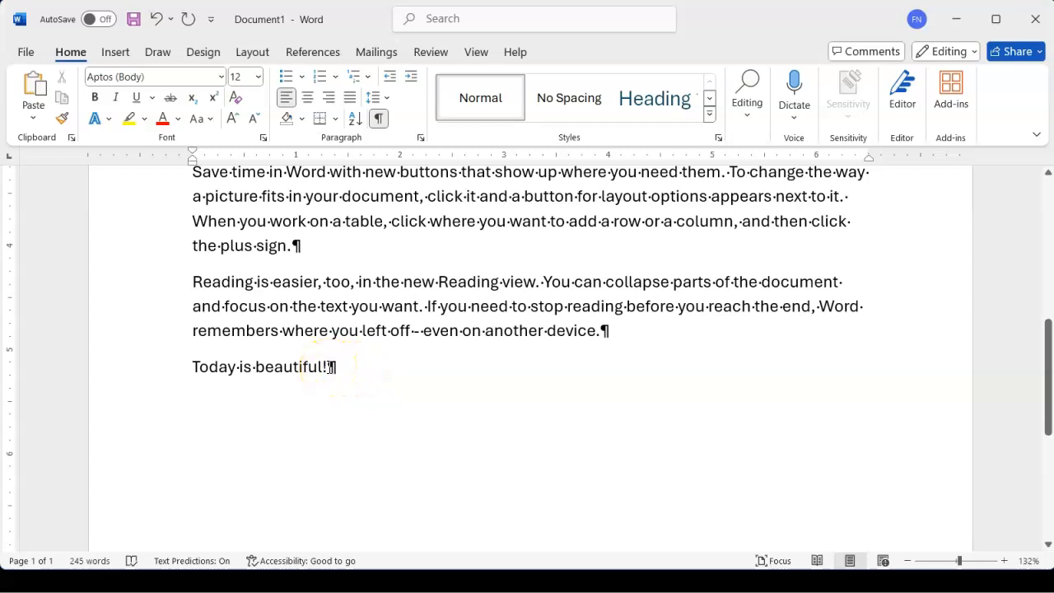
left_click(378, 120)
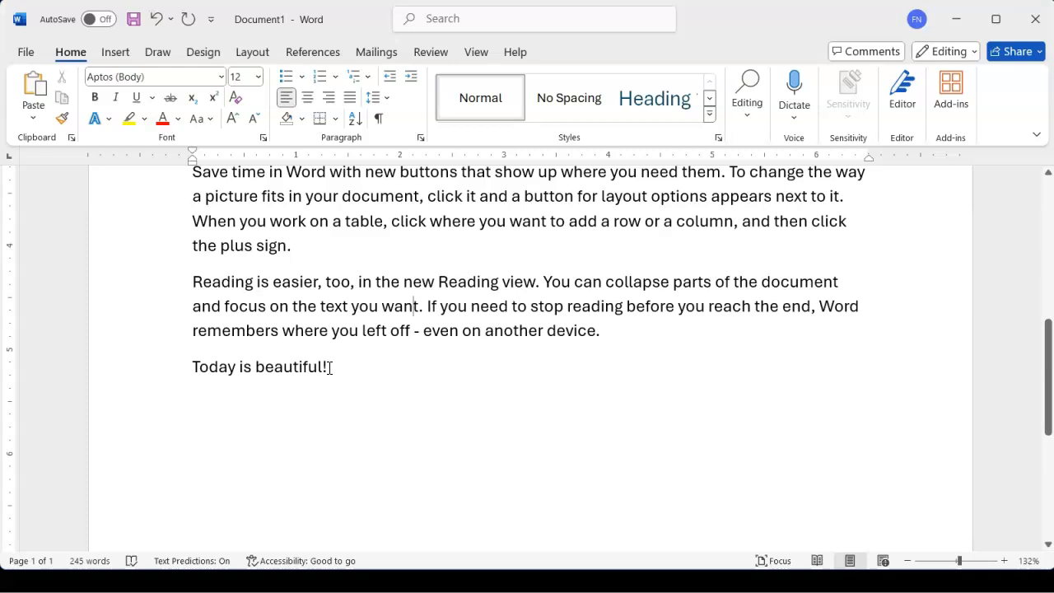
left_click(380, 120)
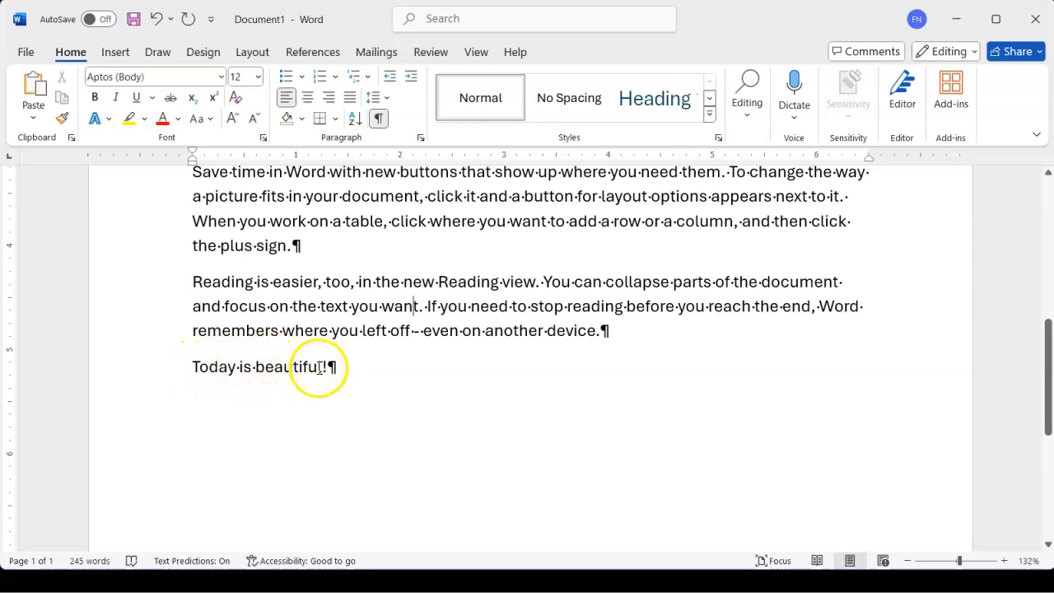
- Review where the body paragraphs start and end by placing the cursor at their first words and before their paragraph marks
scroll(334, 290, "up", 3)
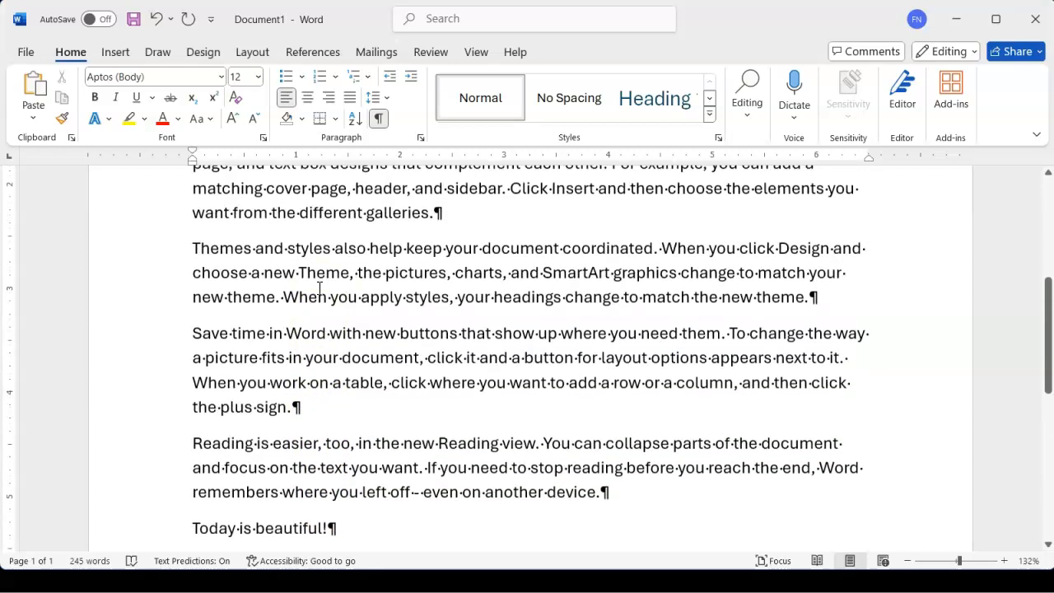
scroll(320, 288, "up", 2)
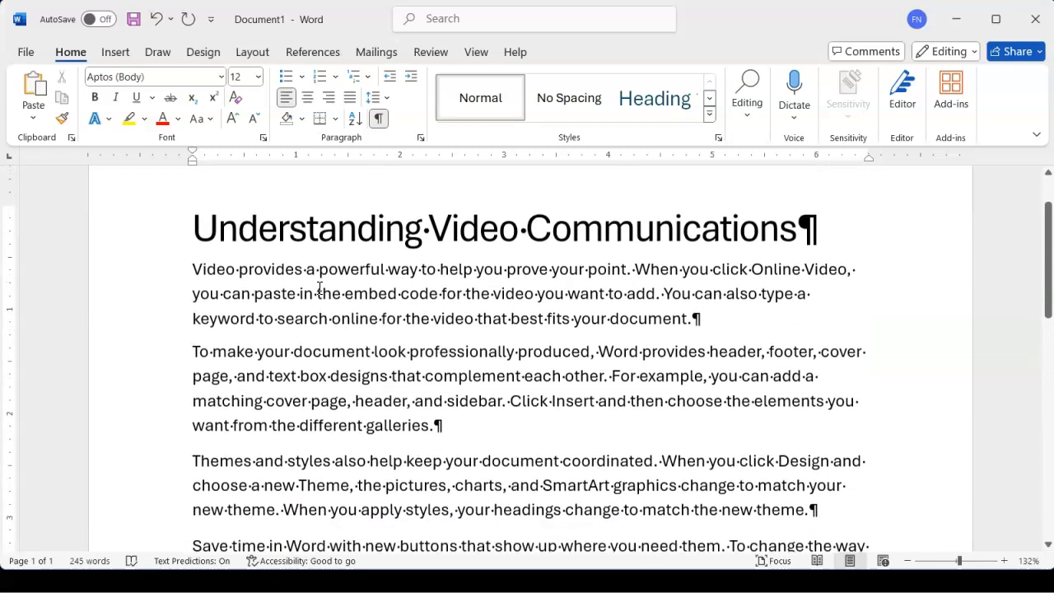
scroll(599, 251, "down", 1)
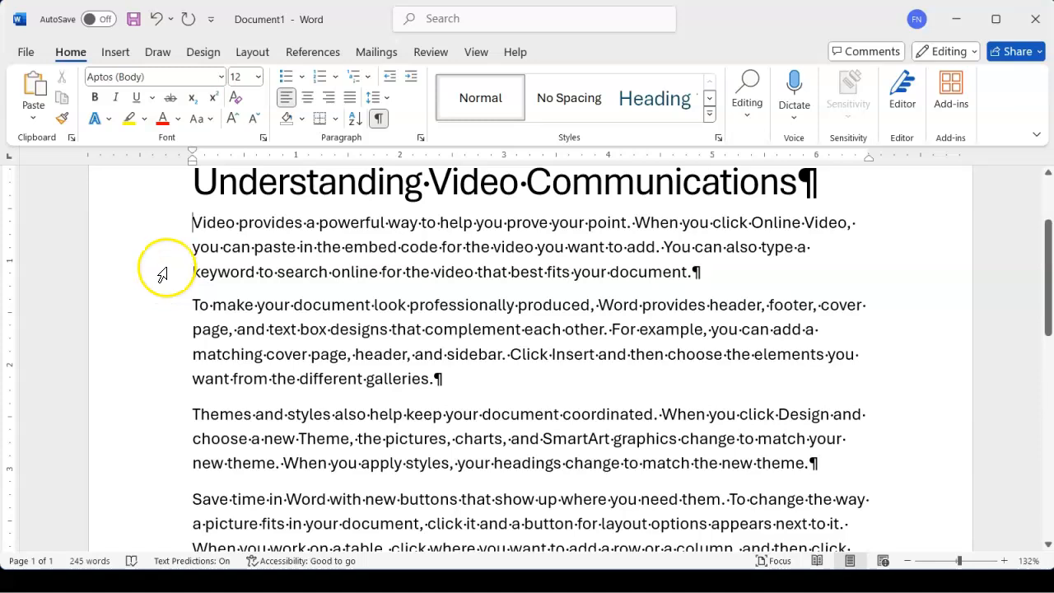
left_click(191, 227)
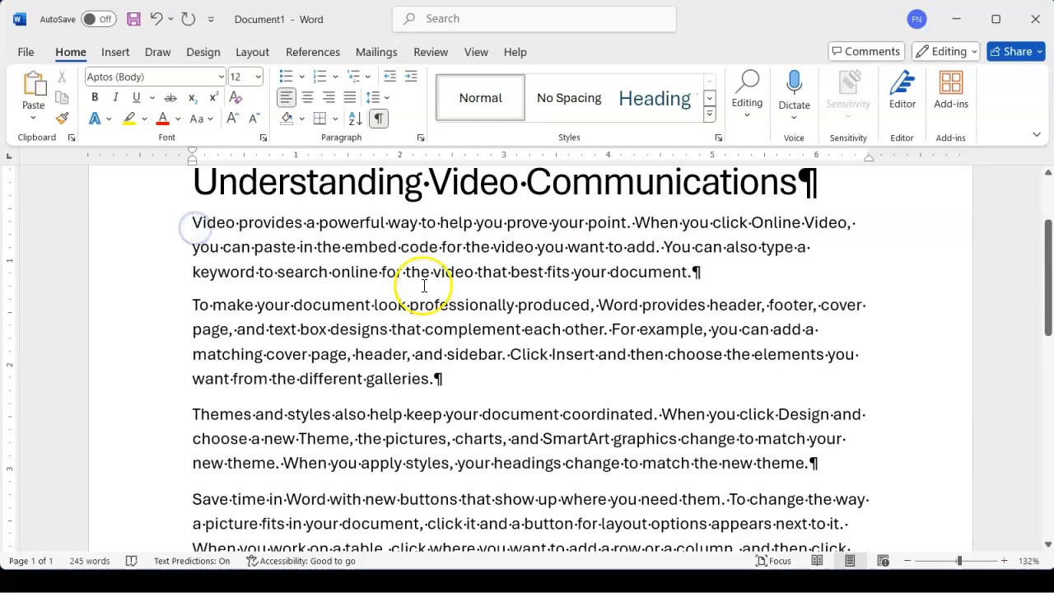
left_click(691, 274)
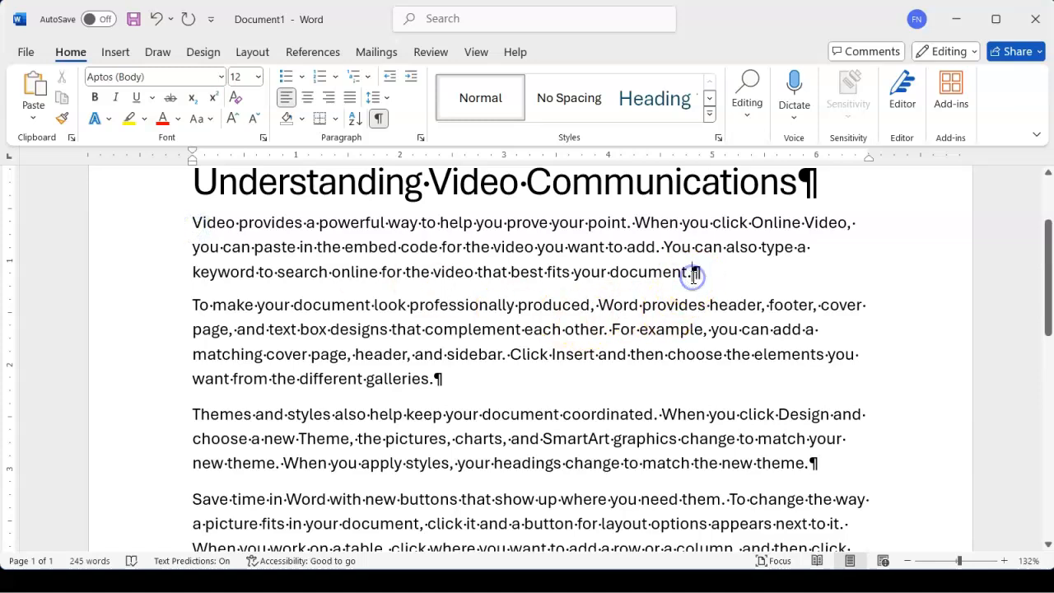
left_click(193, 305)
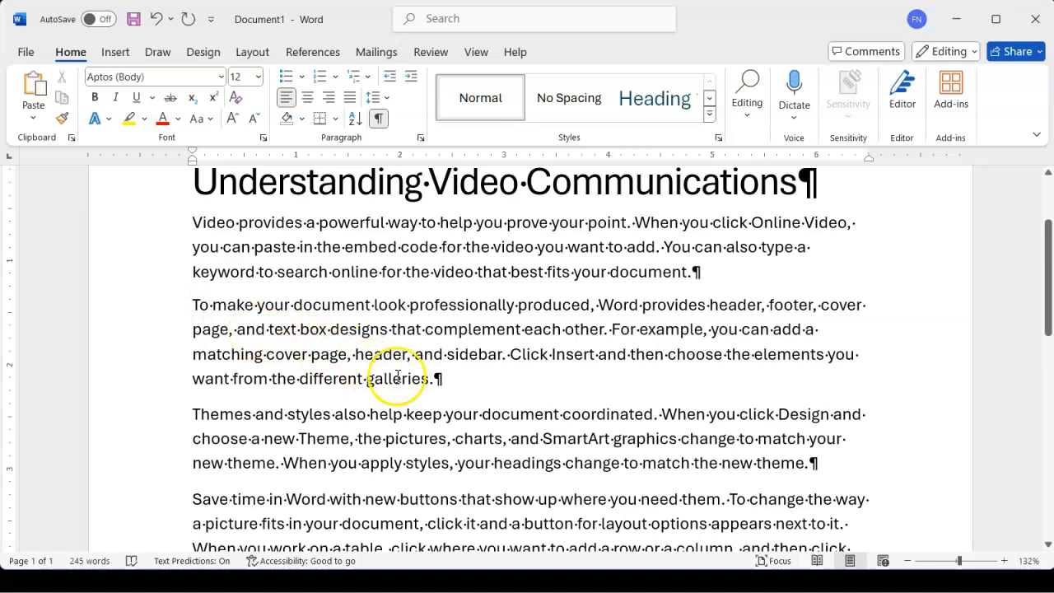
left_click(437, 379)
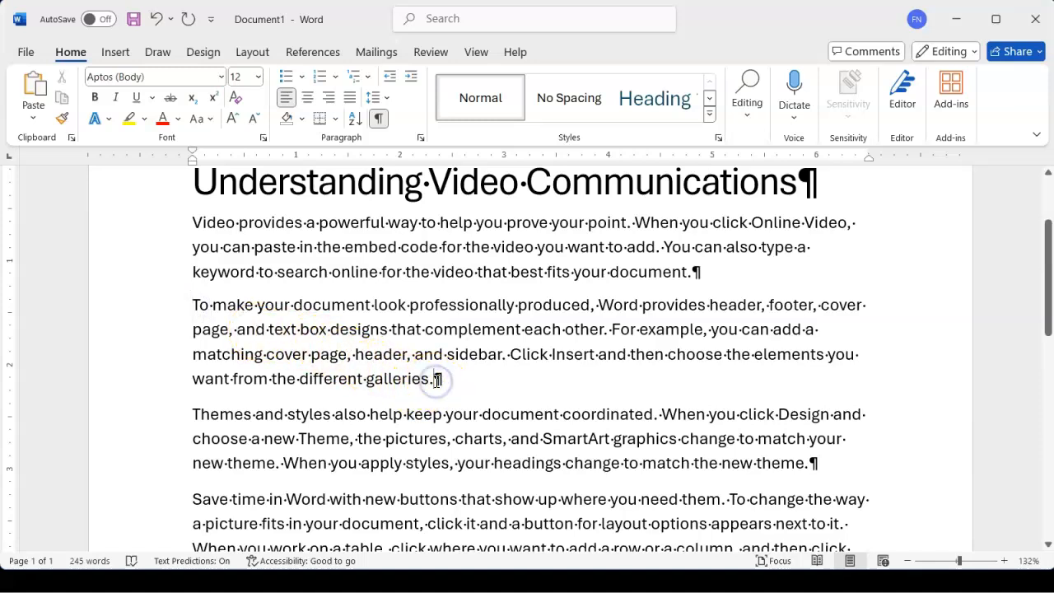
scroll(438, 379, "down", 3)
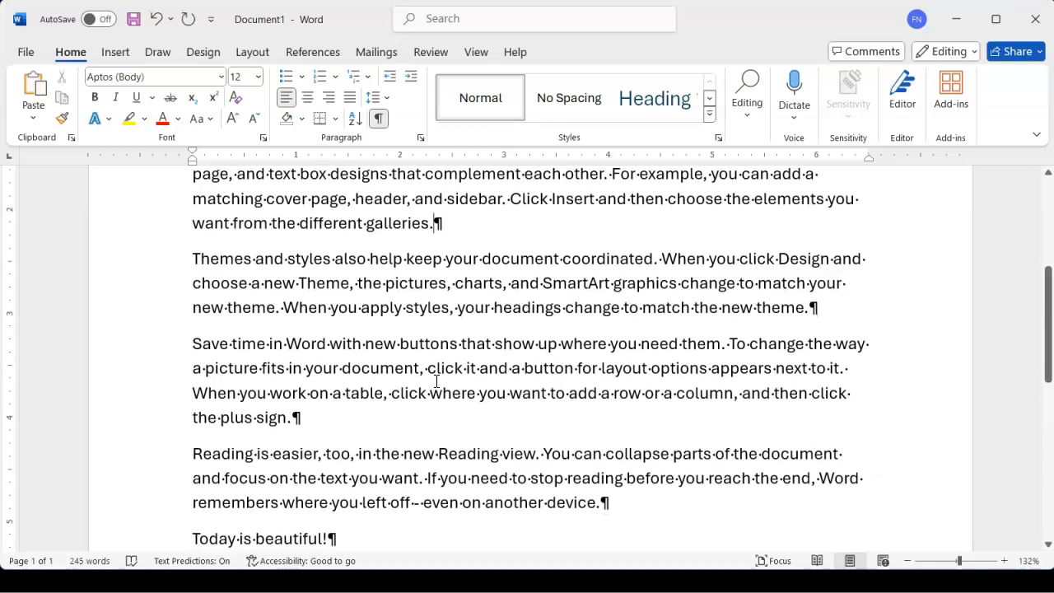
left_click(188, 261)
left_click(811, 309)
scroll(812, 308, "down", 2)
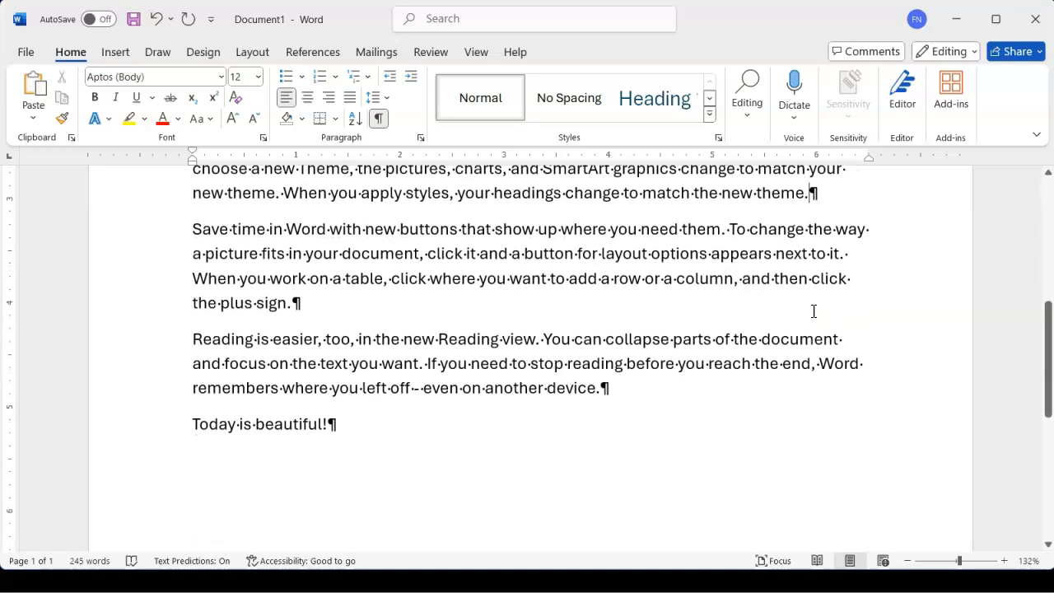
left_click(193, 425)
left_click(328, 428)
left_click(358, 368)
left_click(370, 277)
- Select the title "Understanding Video Communications" together with its paragraph mark to examine it as a paragraph, and clear the selection
scroll(372, 278, "up", 3)
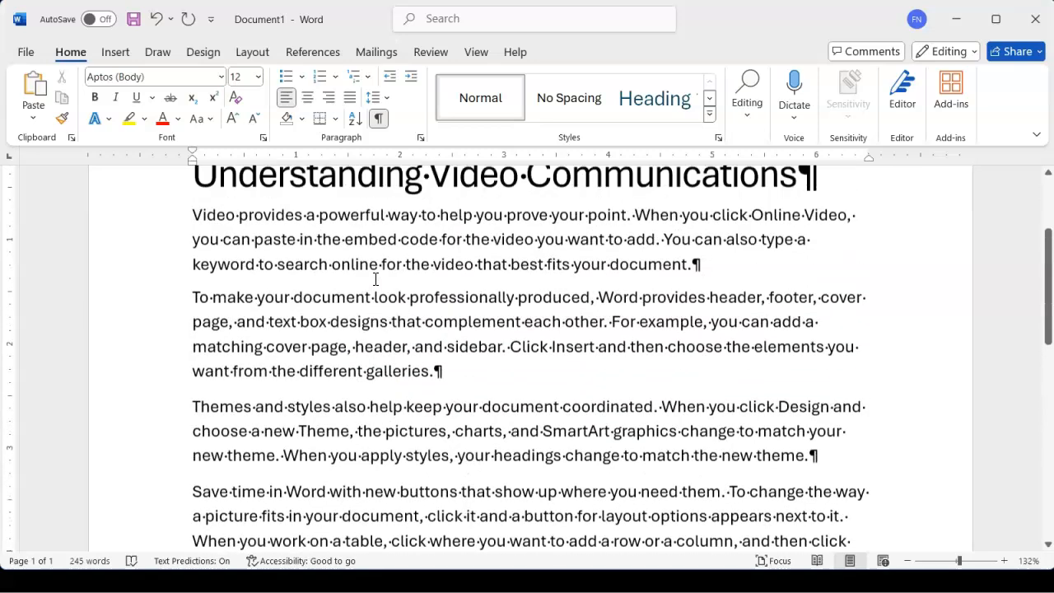
scroll(375, 278, "up", 3)
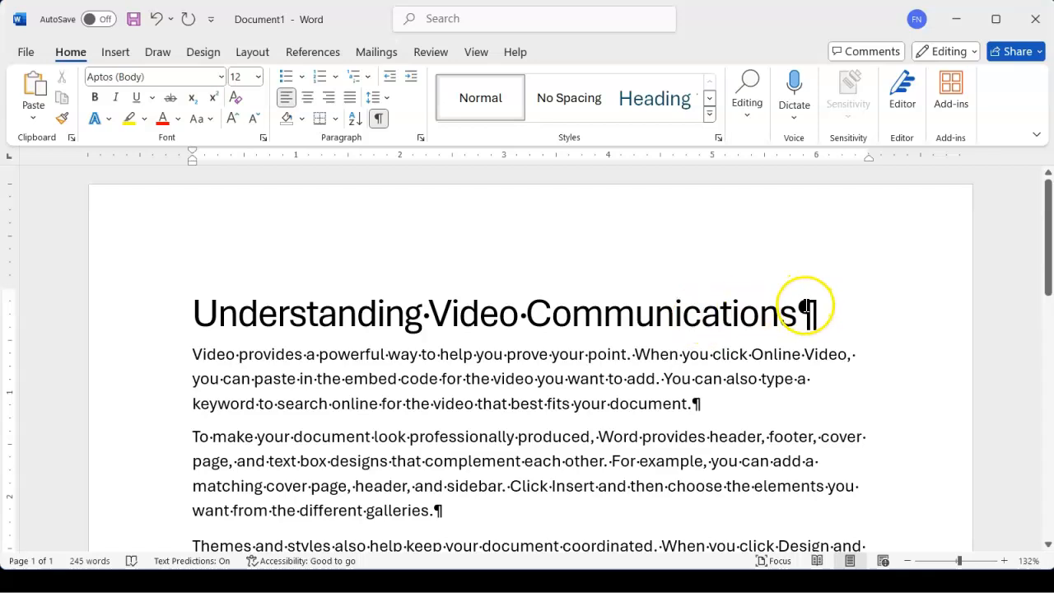
left_click(800, 311)
left_click_drag(795, 305, 245, 336)
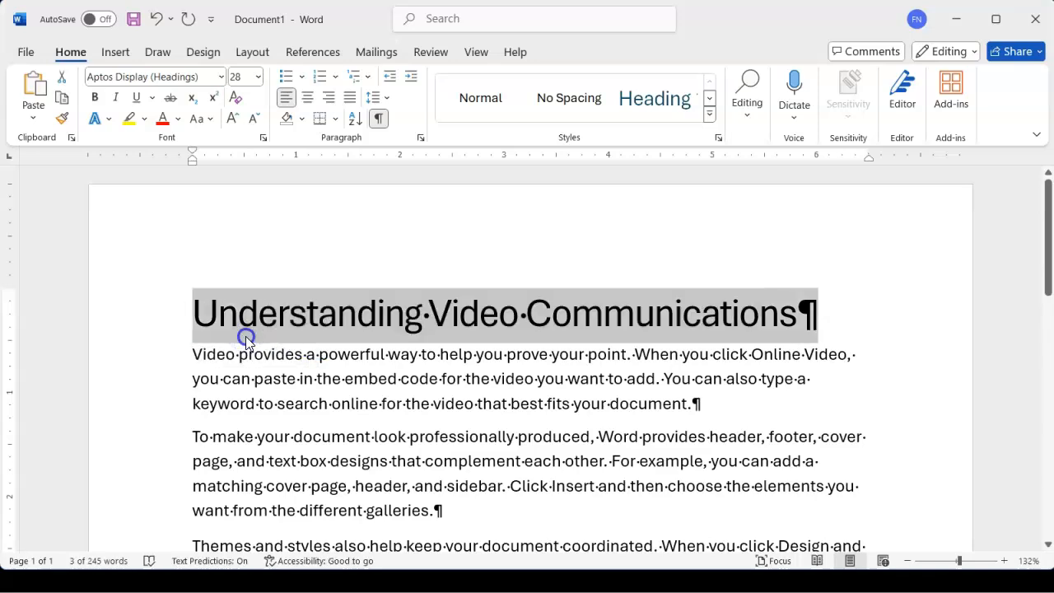
left_click(246, 336)
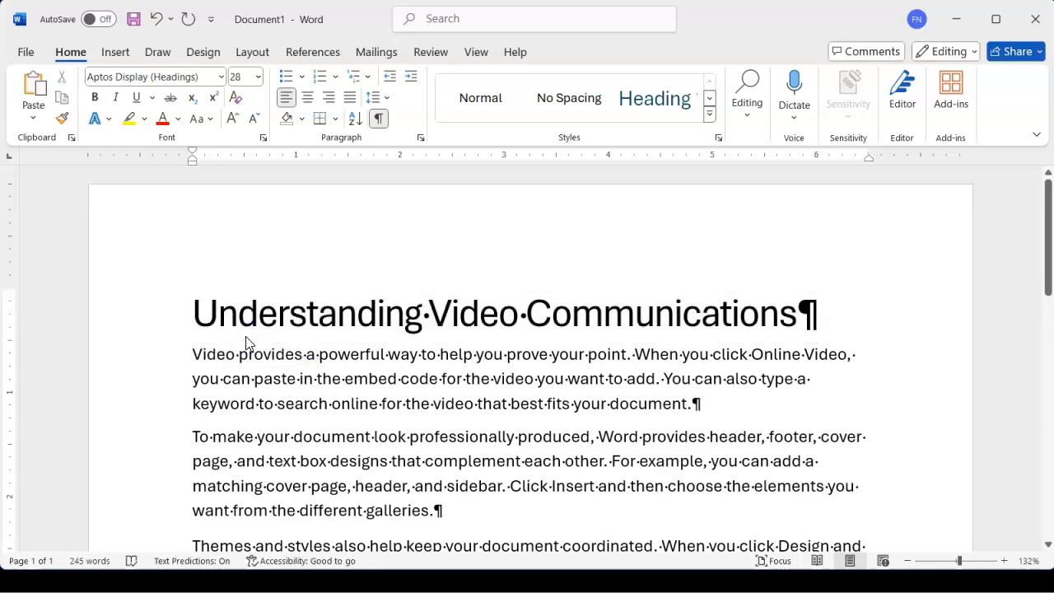
left_click_drag(805, 306, 340, 331)
left_click(326, 333)
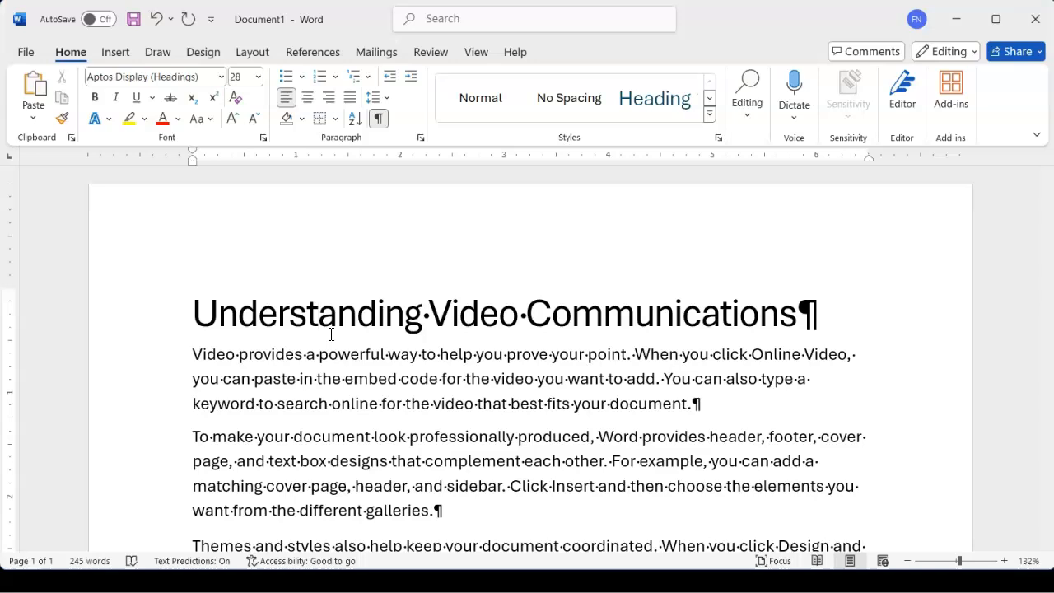
- Add a new paragraph after "Today is beautiful!" beginning with "Format -", and hide the formatting marks
scroll(331, 335, "down", 5)
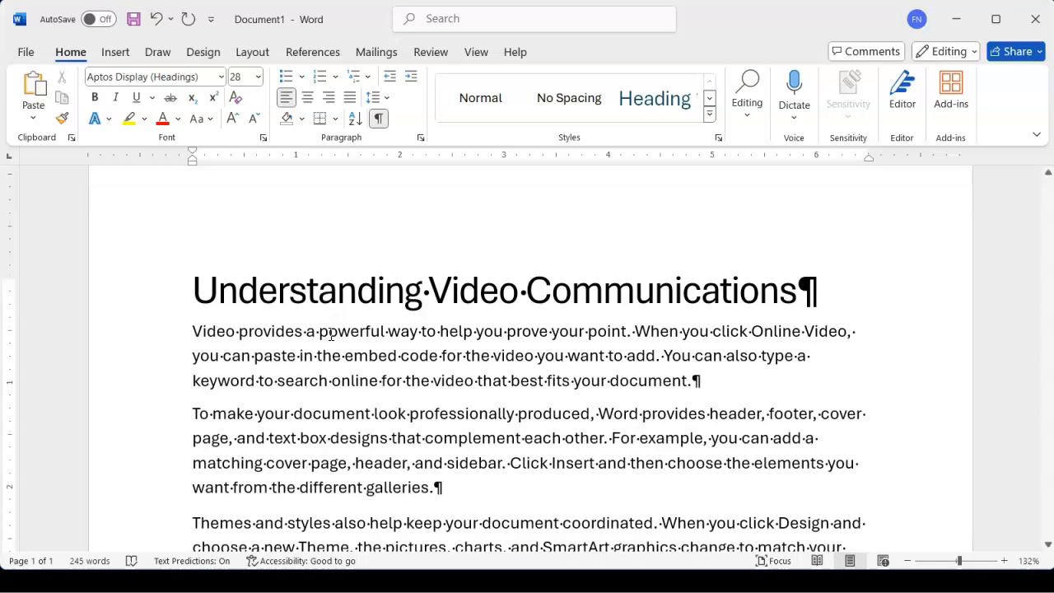
scroll(331, 334, "down", 2)
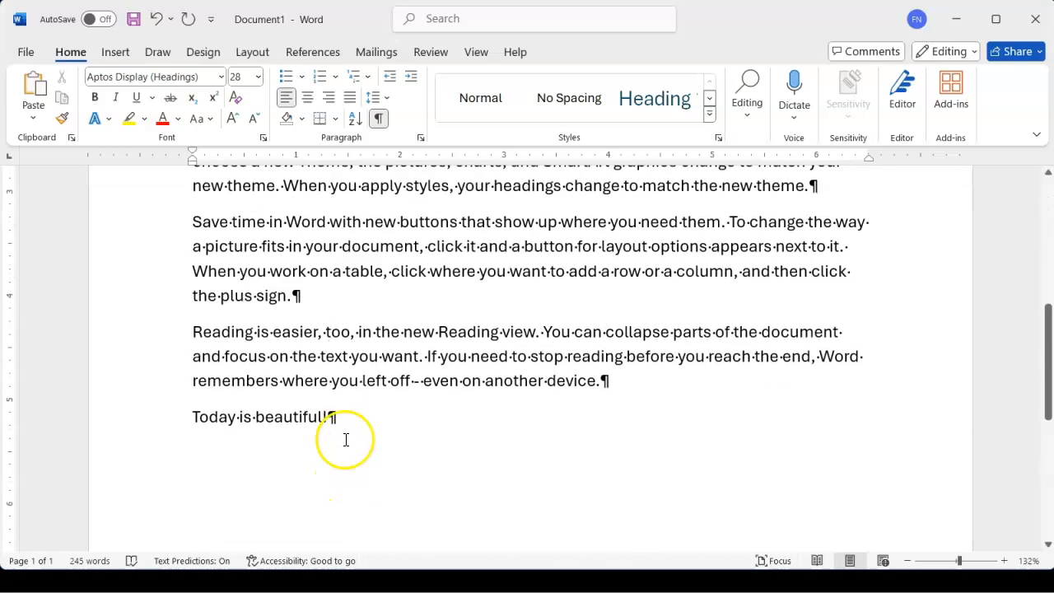
left_click(333, 417)
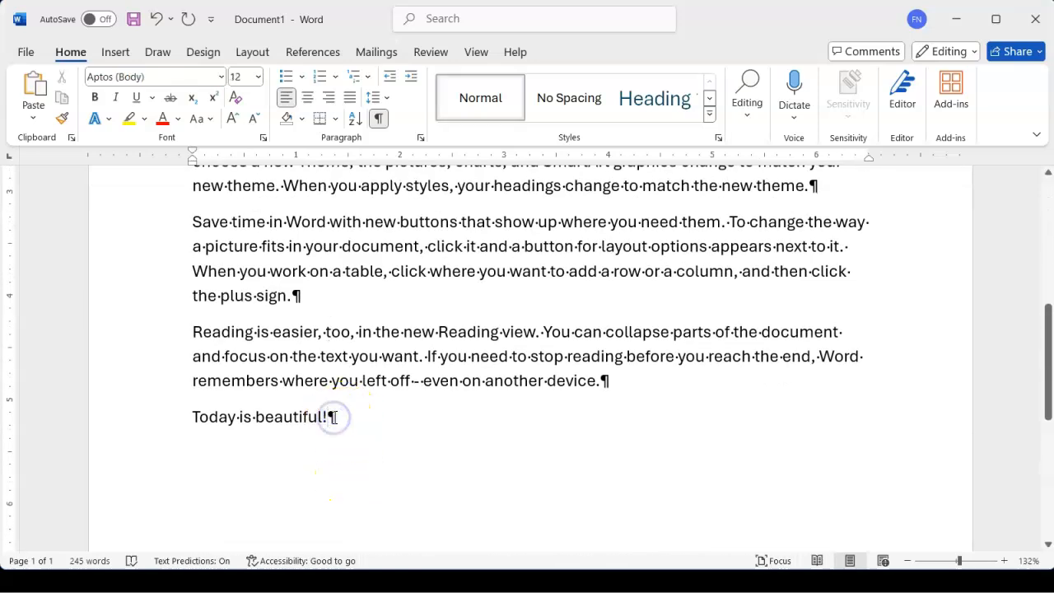
key("Return")
type("Format --")
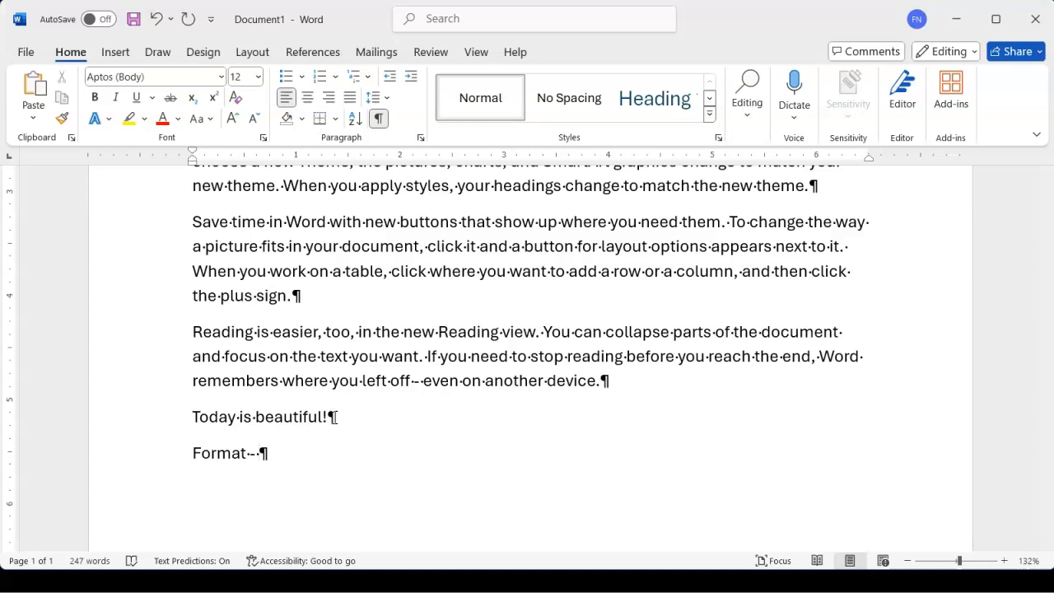
key("ctrl+shift+8")
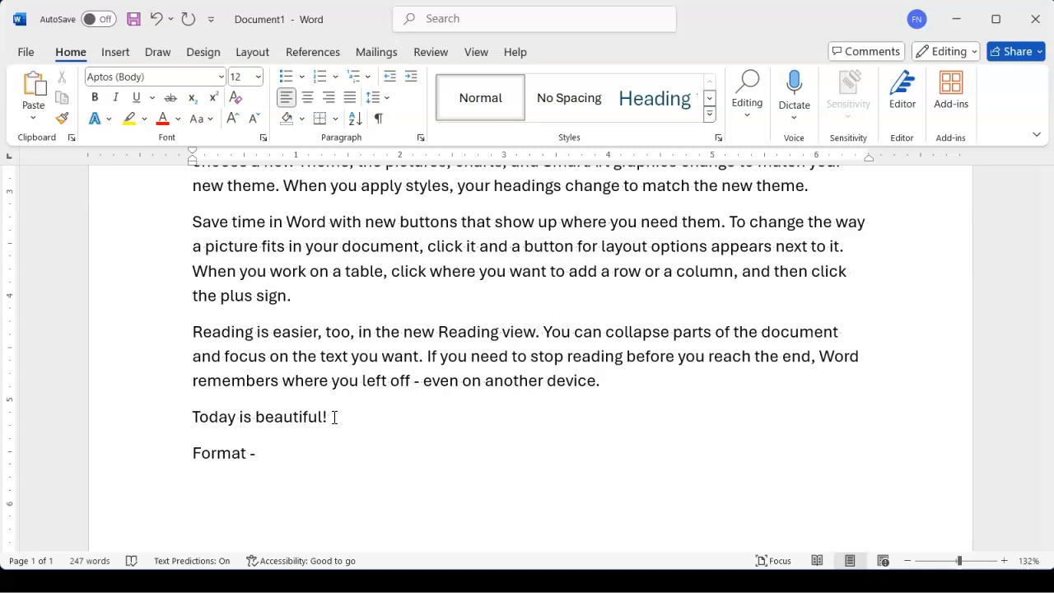
- Continue the last paragraph with the word "appearance" after the dash, correcting its spelling
type("appearenc")
key("BackSpace")
key("BackSpace")
key("BackSpace")
key("BackSpace")
type("abce")
key("BackSpace")
key("BackSpace")
key("BackSpace")
key("BackSpace")
type("ance")
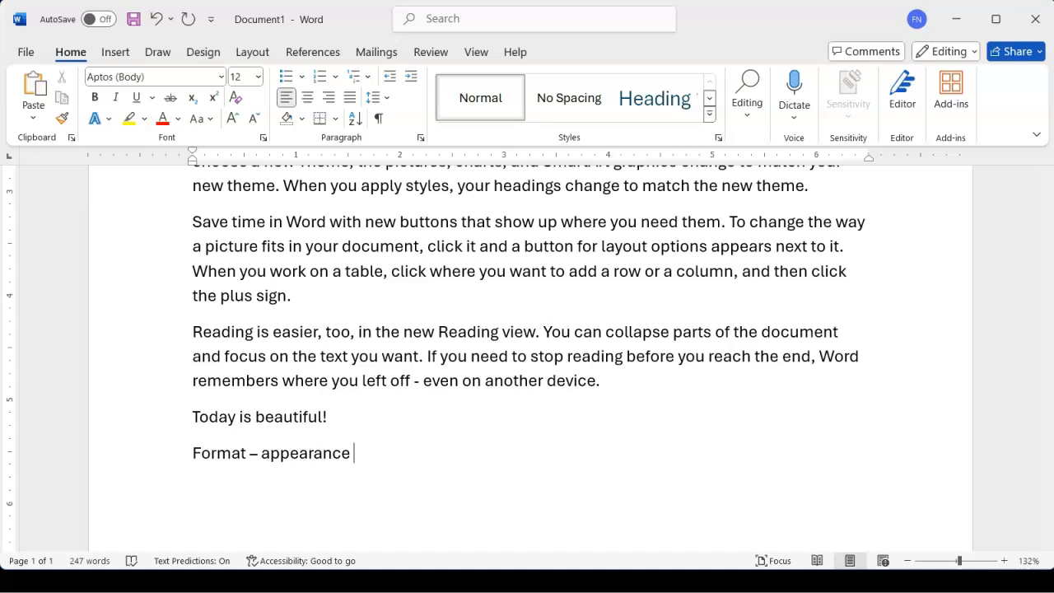
- Extend the definition after "Format – appearance" with "or to change the appearance"
left_click(261, 453)
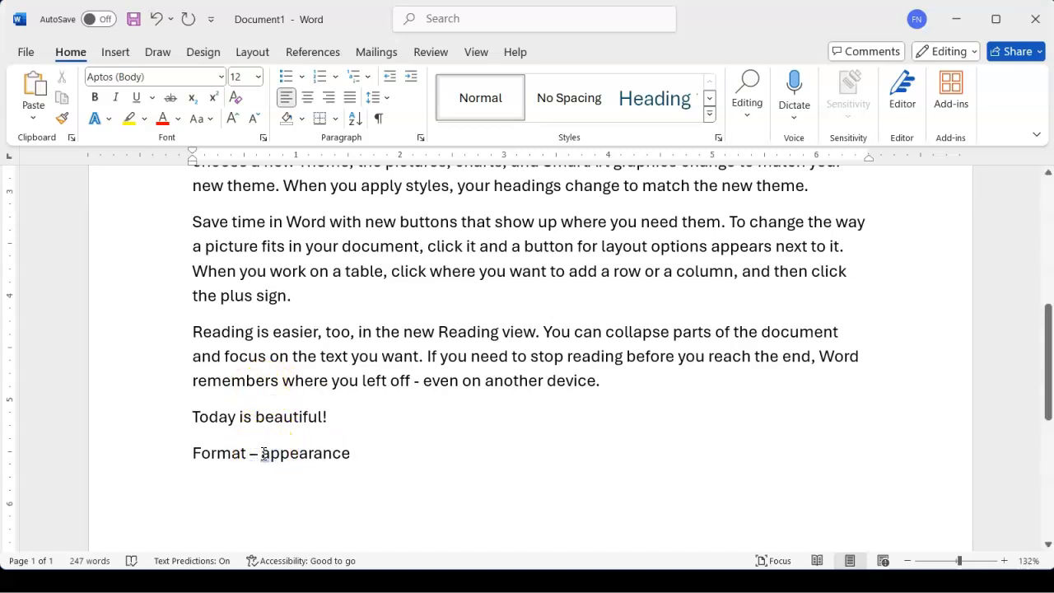
left_click(359, 453)
type("or to change the app")
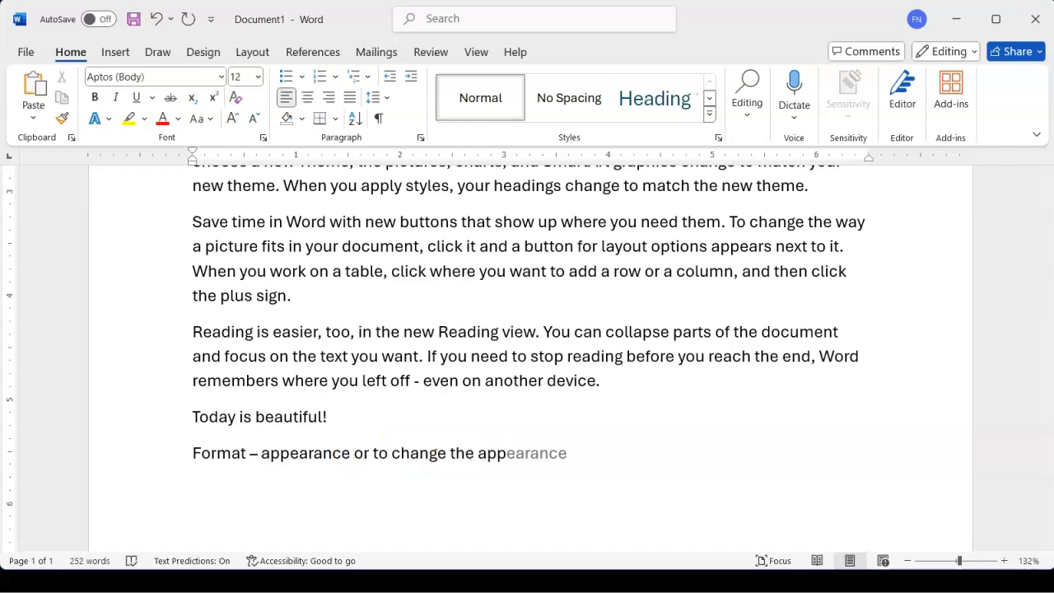
key("Tab")
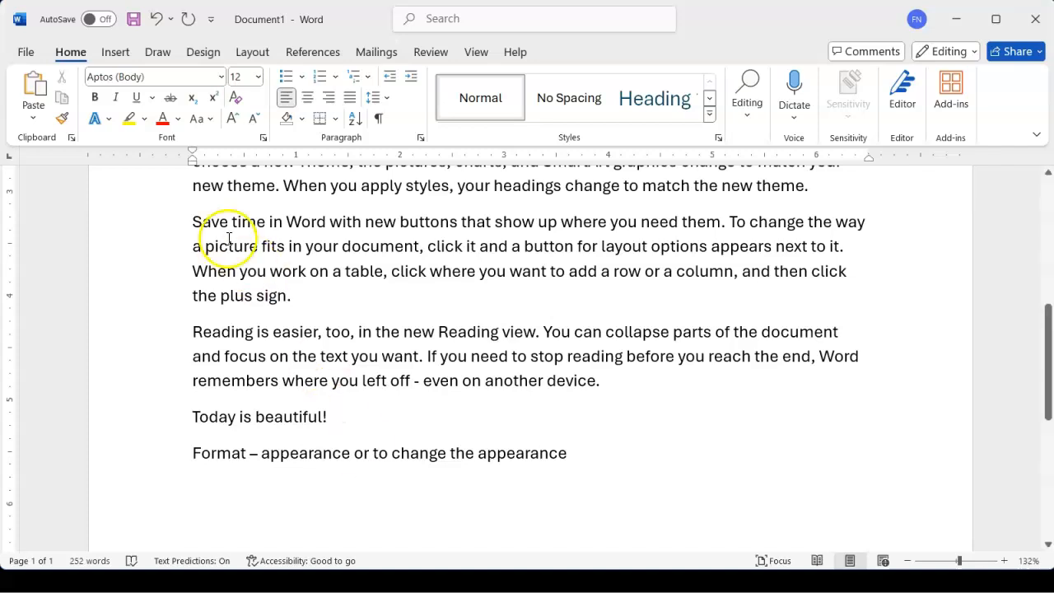
- Place the cursor inside the word "Save" at the start of the "Save time in Word" paragraph
left_click(211, 222)
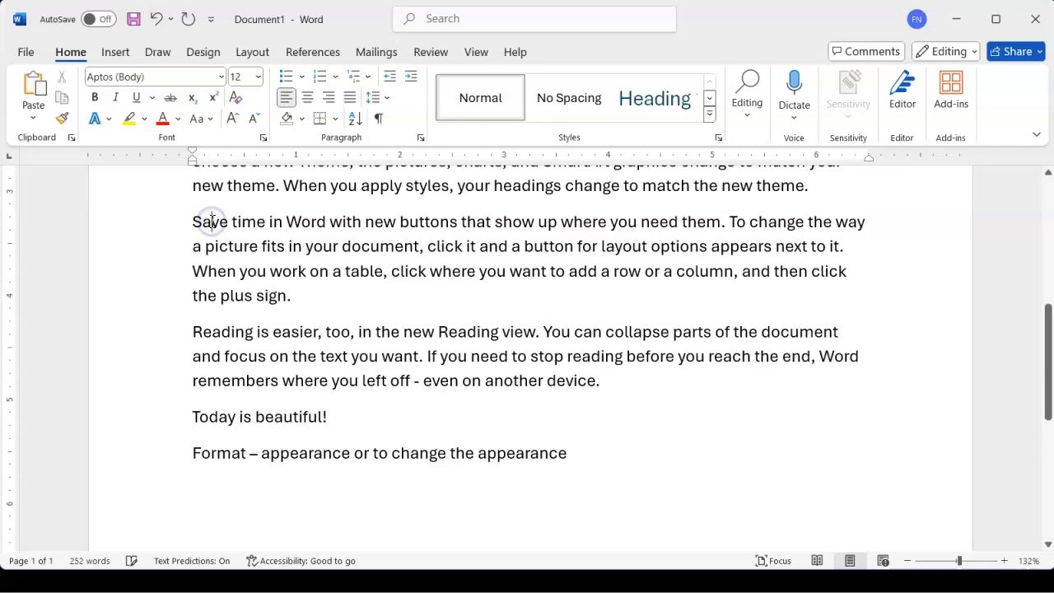